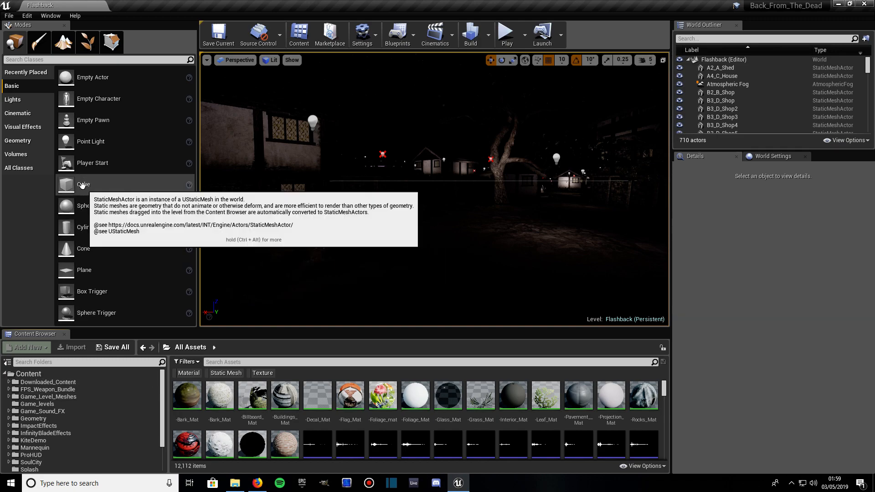
# Step: Create a new level from the Default template and delete its floor
pyautogui.click(9, 16)
pyautogui.click(55, 32)
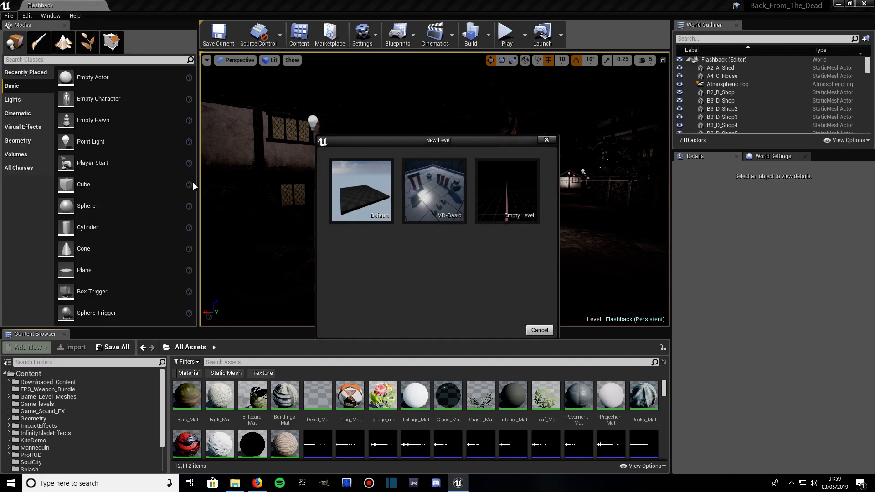
pyautogui.click(368, 189)
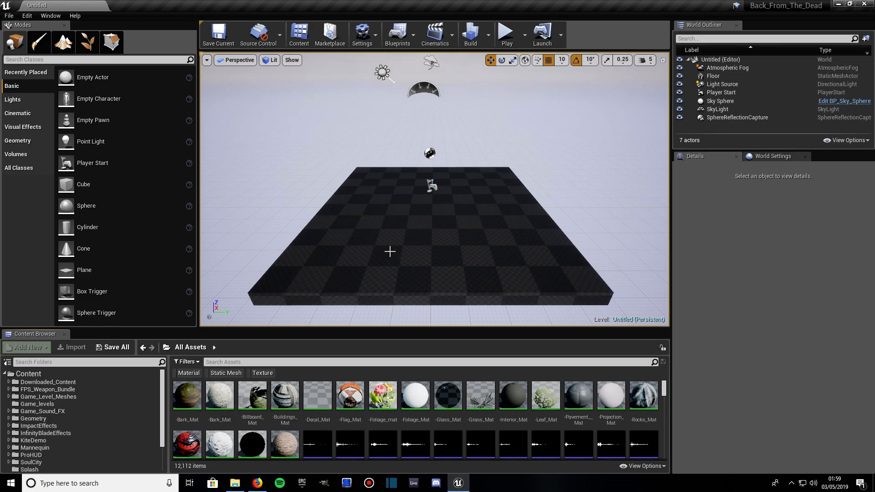
pyautogui.click(387, 246)
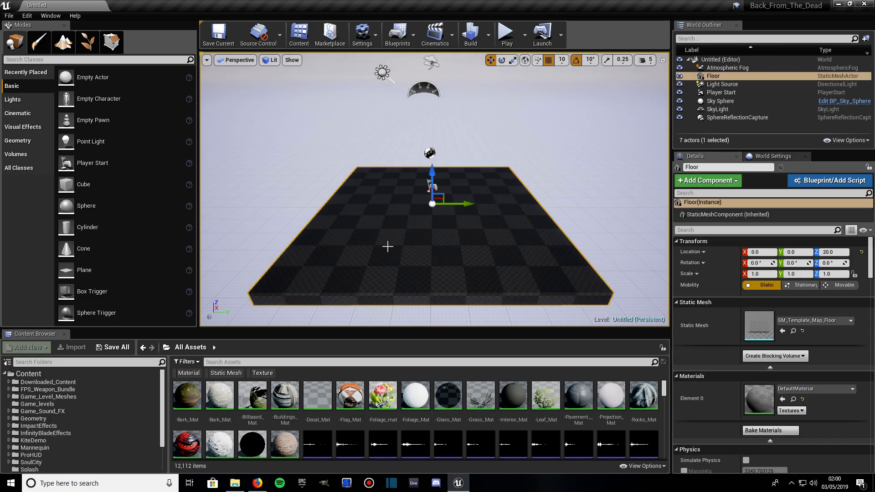
pyautogui.press('Delete')
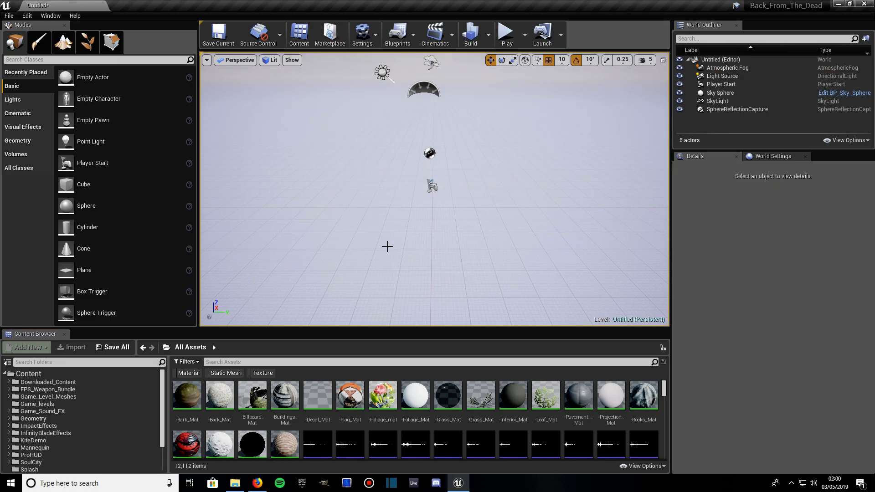
pyautogui.scroll(-2, 401, 215)
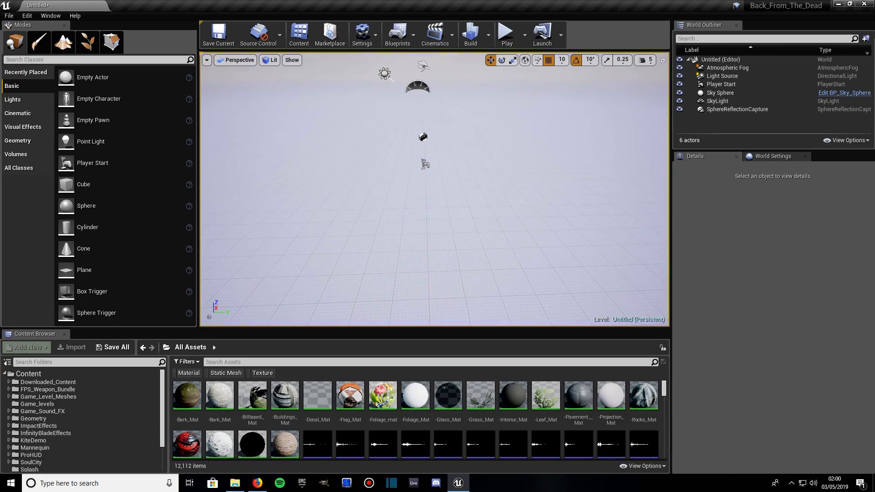
# Step: Import the Height Map & Textures folder from the desktop into the project's Content folder
pyautogui.click(841, 7)
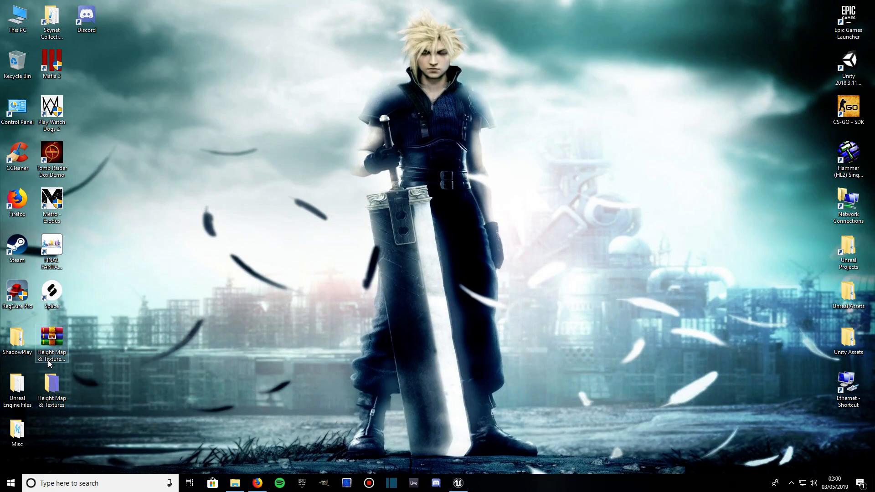
pyautogui.click(52, 387)
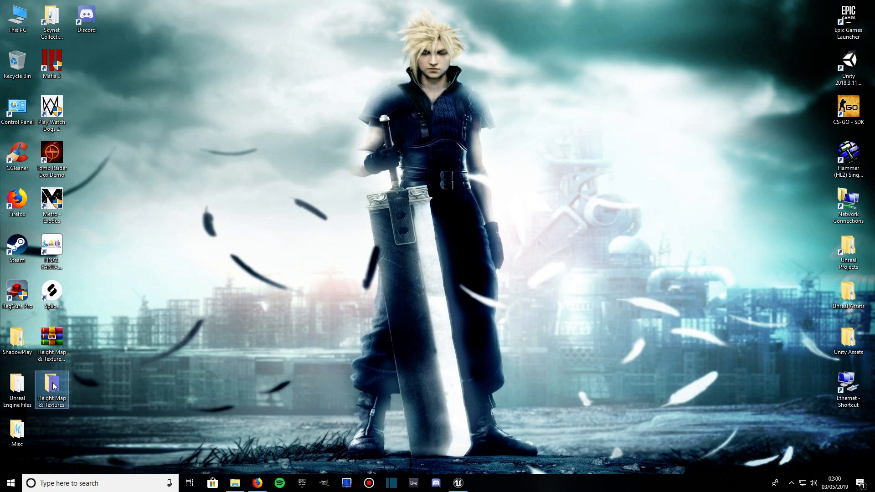
pyautogui.moveTo(53, 388); pyautogui.dragTo(29, 379)
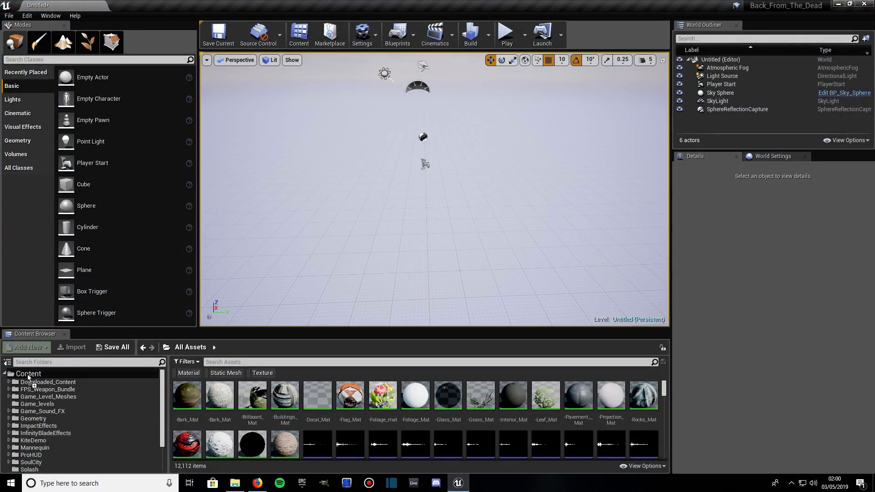
pyautogui.moveTo(27, 374); pyautogui.dragTo(27, 374)
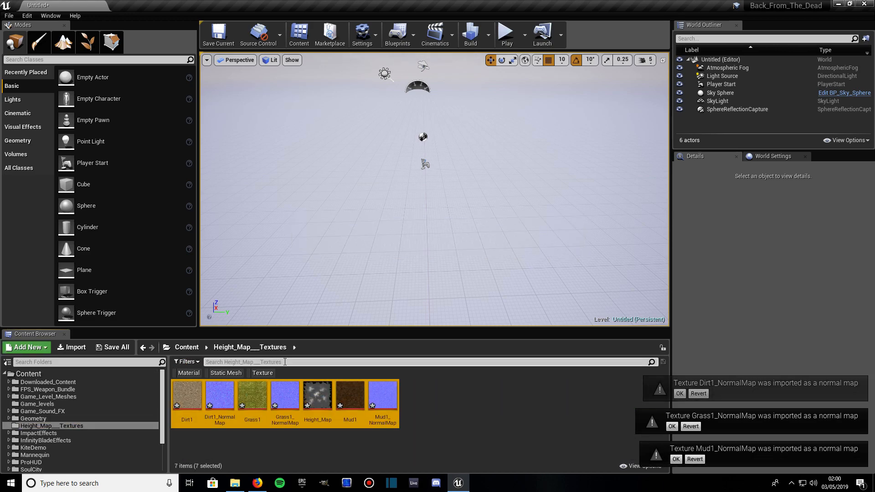
# Step: Delete the Height_Map texture from the imported Height_Map___Textures folder
pyautogui.click(196, 393)
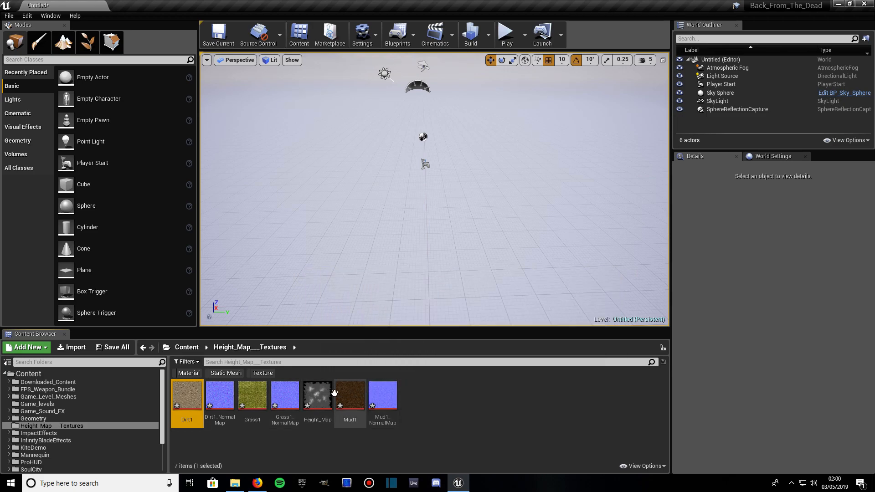
pyautogui.click(321, 391)
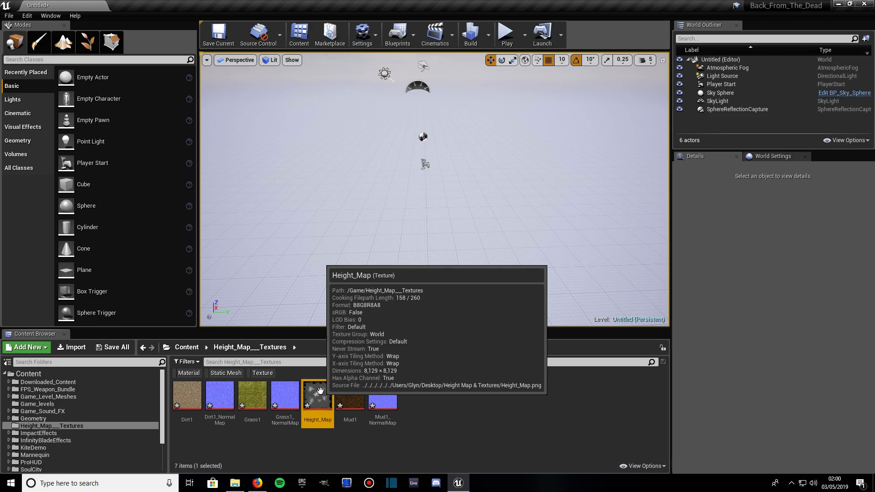
pyautogui.press('Delete')
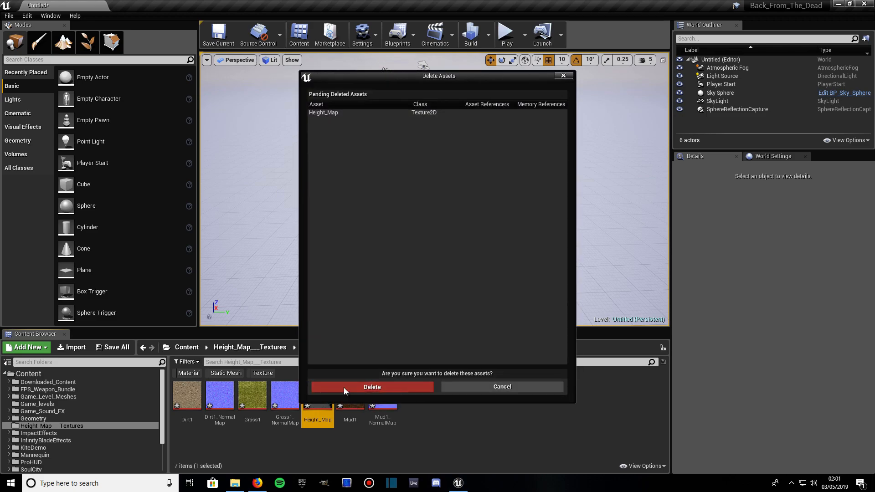
pyautogui.click(344, 387)
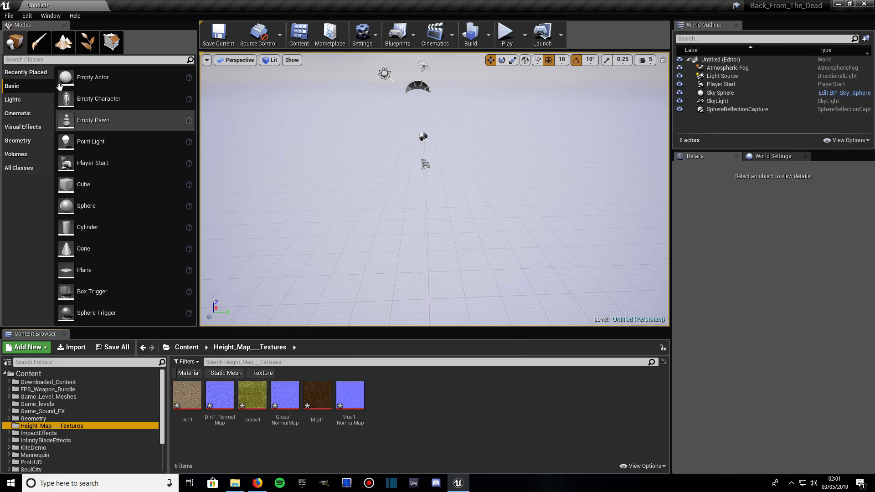
# Step: Set up a new landscape imported from file, using Height_Map.png from the desktop's Height Map & Textures folder as the heightmap
pyautogui.click(62, 47)
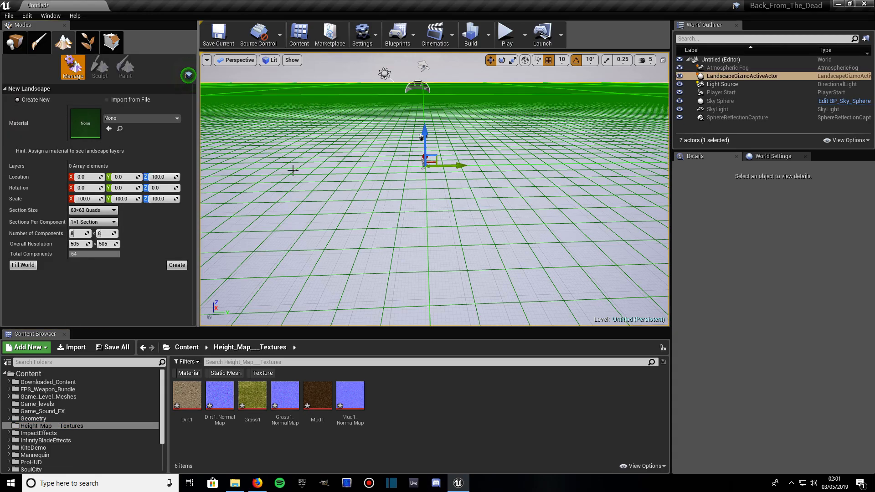
pyautogui.moveTo(424, 191); pyautogui.dragTo(403, 205, button='middle')
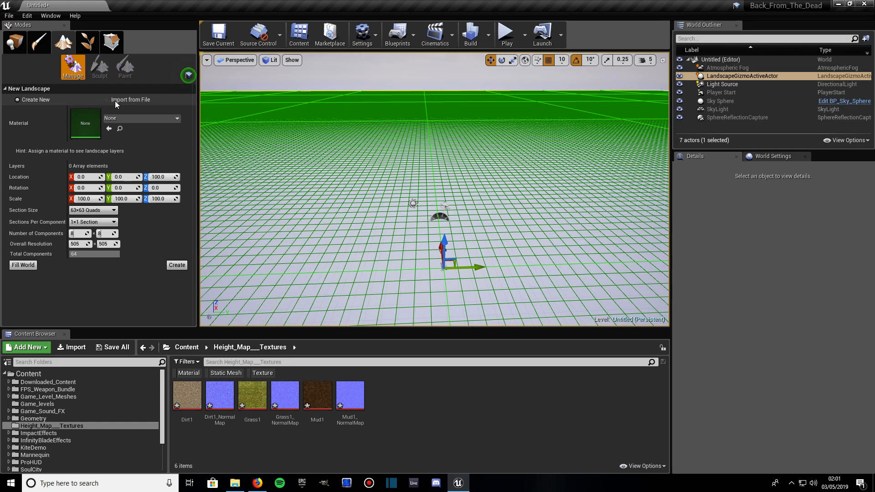
pyautogui.click(127, 100)
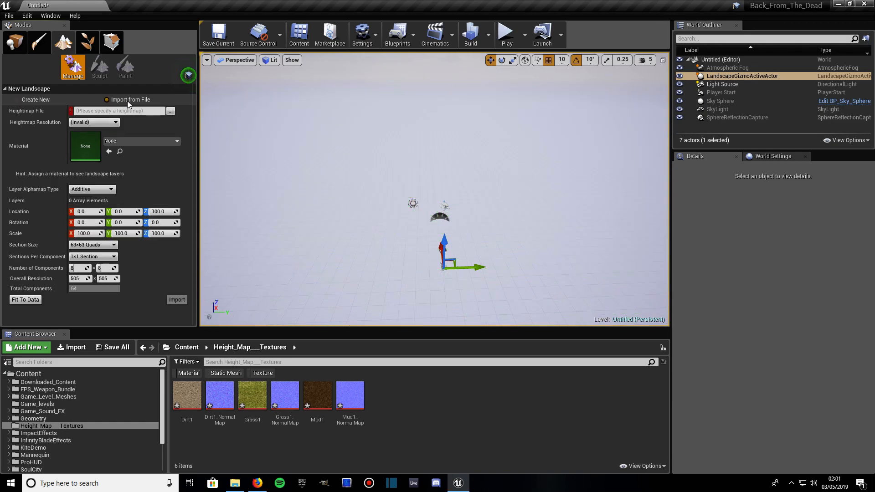
pyautogui.click(169, 111)
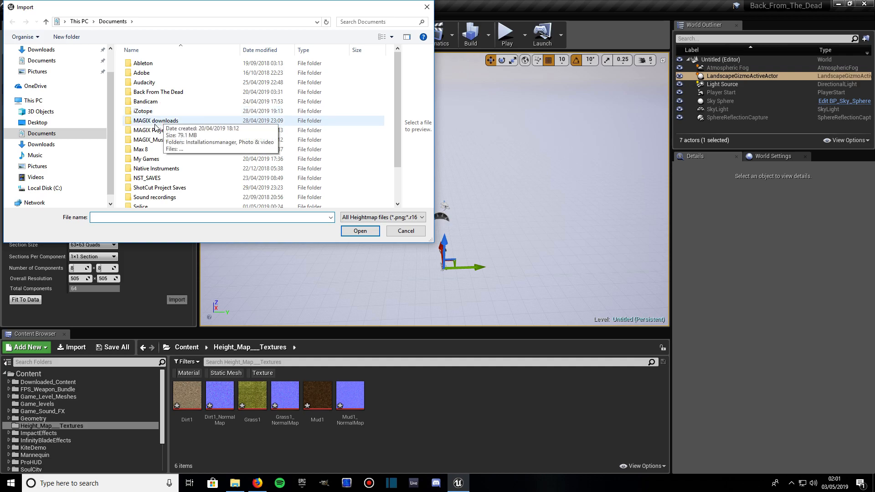
pyautogui.click(39, 122)
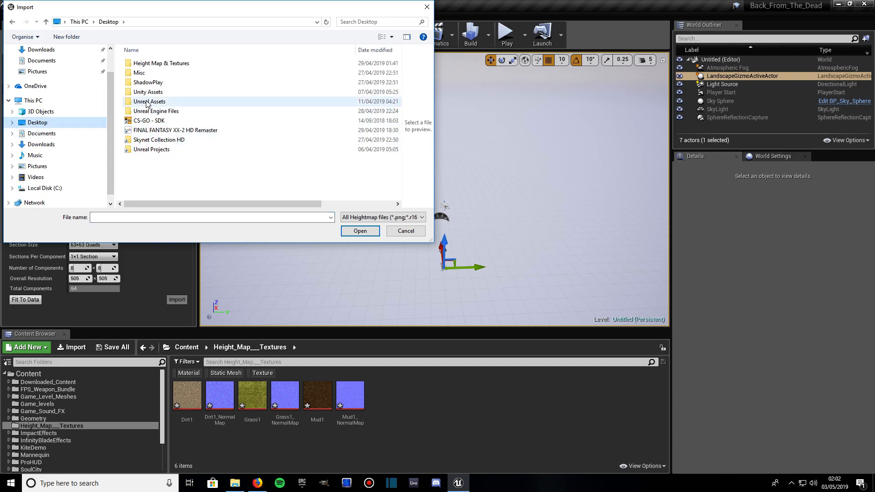
pyautogui.doubleClick(150, 64)
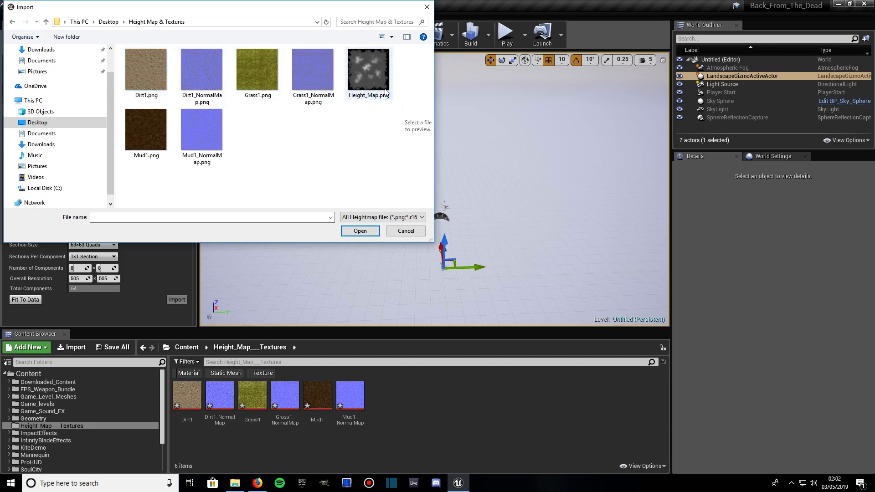
pyautogui.doubleClick(363, 79)
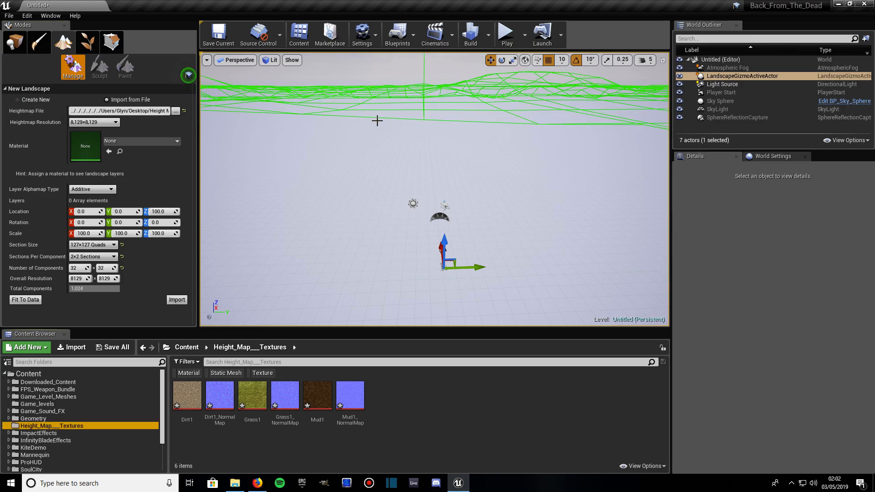
# Step: Set the new landscape's Z scale to 180 and import it into the level
pyautogui.moveTo(415, 185); pyautogui.dragTo(426, 209, button='right')
pyautogui.press('w')
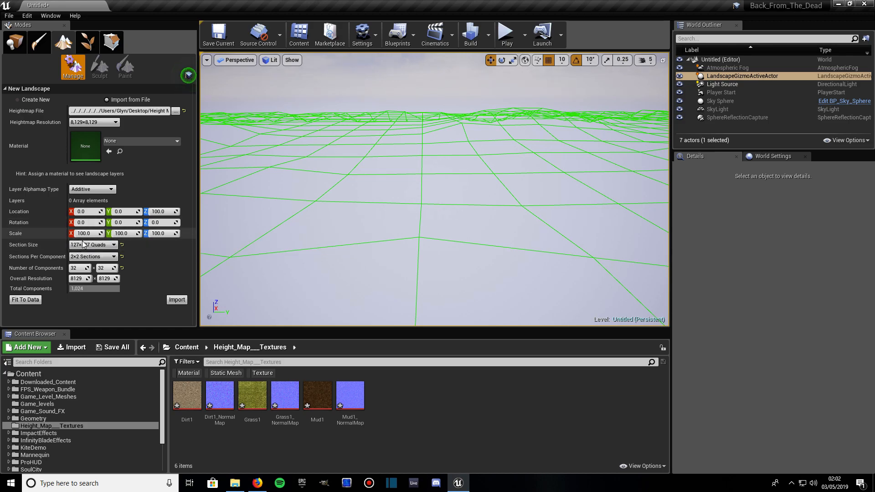
pyautogui.click(157, 234)
pyautogui.write('180')
pyautogui.press('Return')
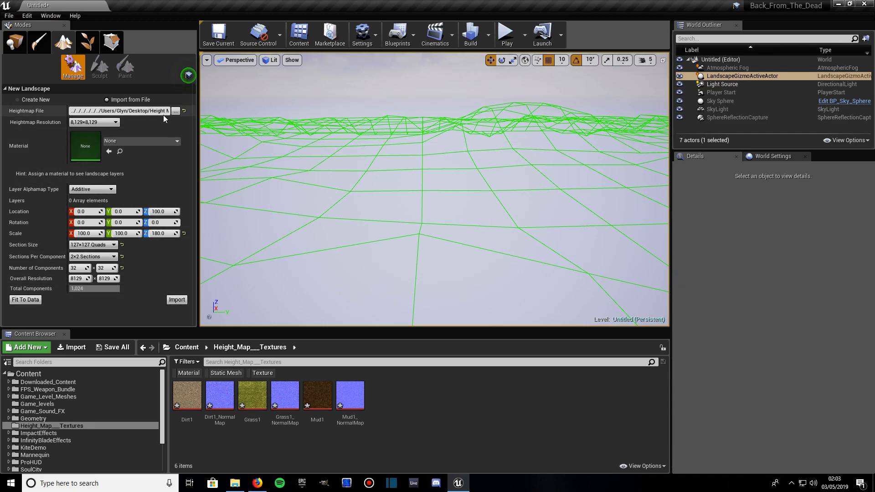
pyautogui.click(176, 300)
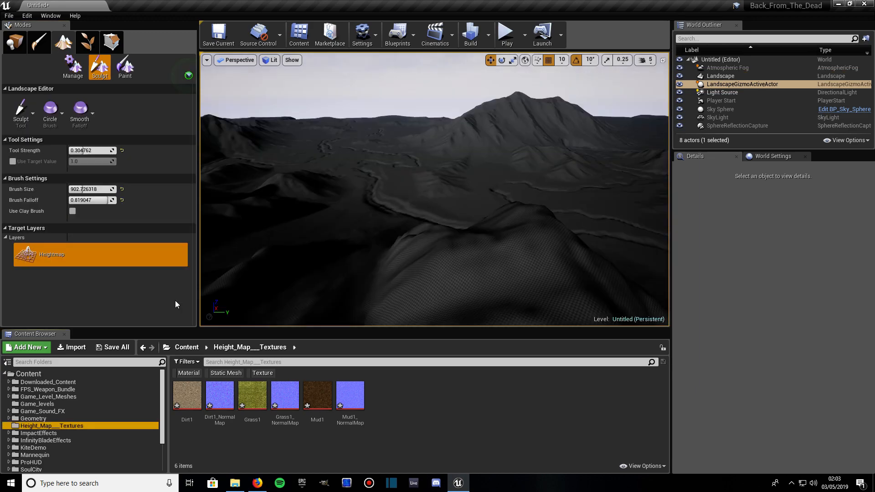
# Step: Select the imported landscape and switch from landscape sculpting to Place mode
pyautogui.moveTo(319, 228); pyautogui.dragTo(356, 188, button='right')
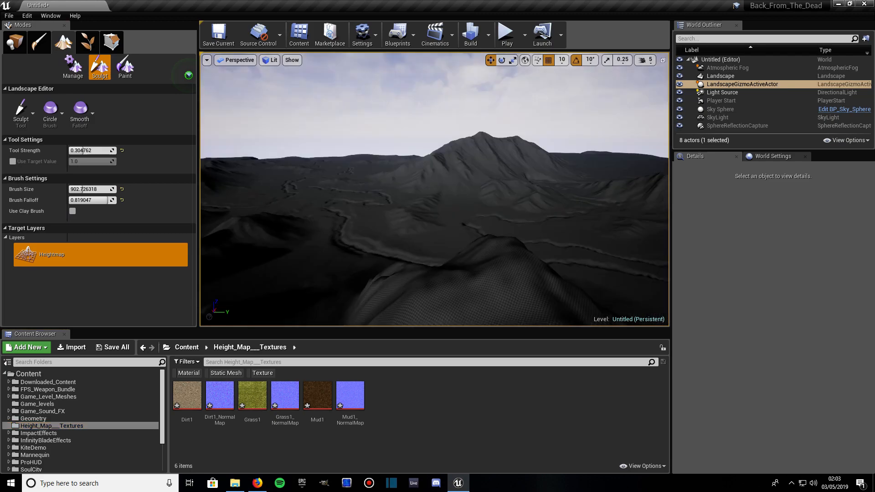
pyautogui.moveTo(434, 189); pyautogui.dragTo(405, 214, button='middle')
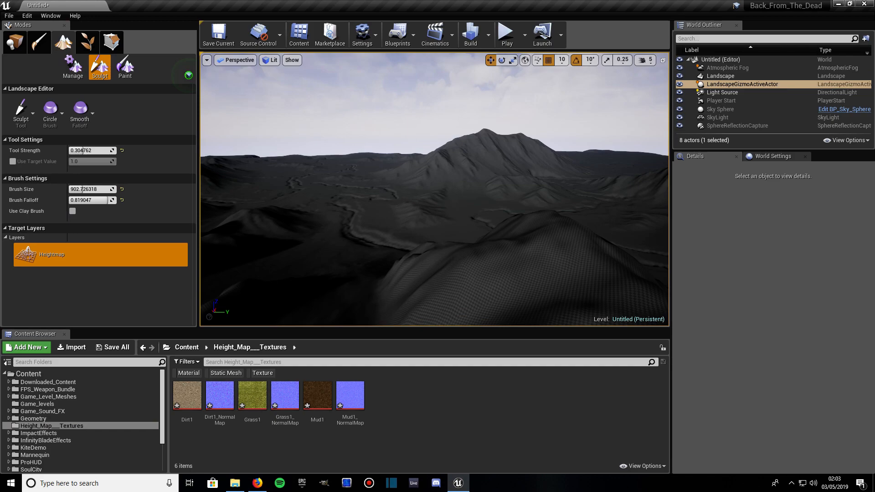
pyautogui.moveTo(434, 189); pyautogui.dragTo(406, 197, button='right')
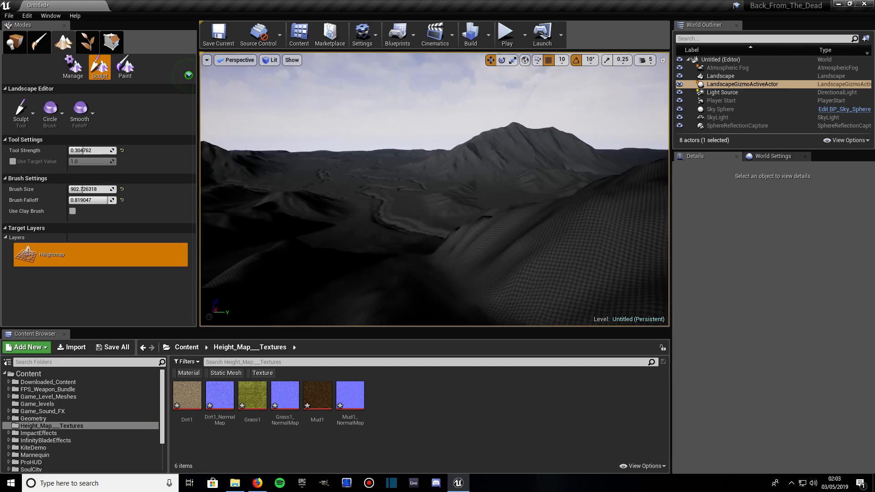
pyautogui.moveTo(318, 134); pyautogui.dragTo(317, 134, button='right')
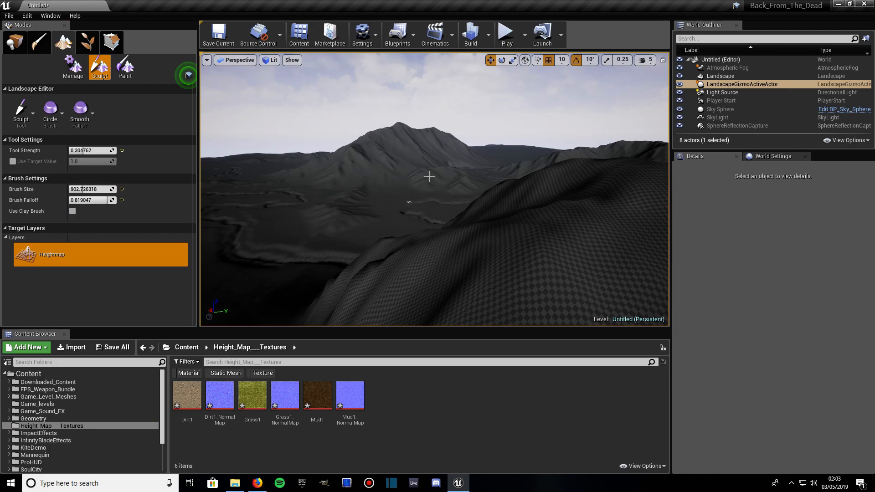
pyautogui.rightClick(396, 182)
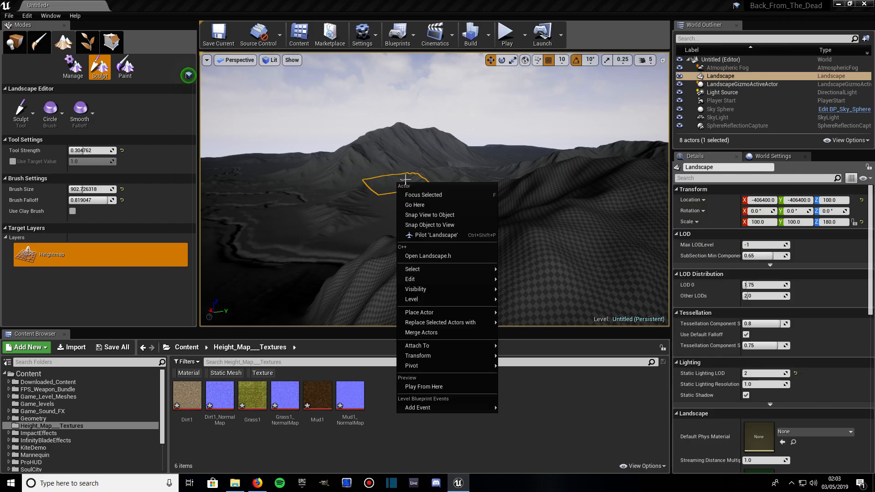
pyautogui.click(19, 44)
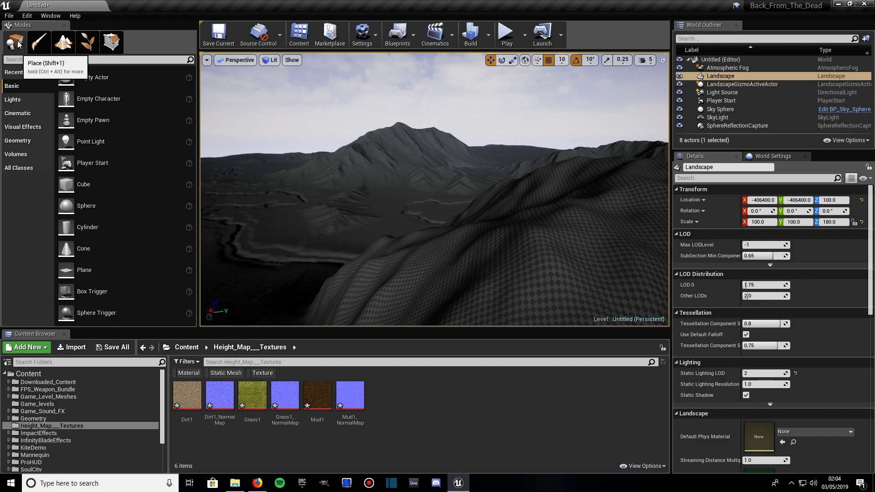
# Step: Fly over the imported landscape to examine its mountains, valleys and river beds
pyautogui.moveTo(357, 196); pyautogui.dragTo(405, 128, button='right')
pyautogui.press('a')
pyautogui.press('d')
pyautogui.moveTo(423, 253)
pyautogui.mouseDown(button='right')
pyautogui.moveTo(392, 250)
pyautogui.moveTo(424, 248)
pyautogui.mouseUp(button='right')
pyautogui.press('s')
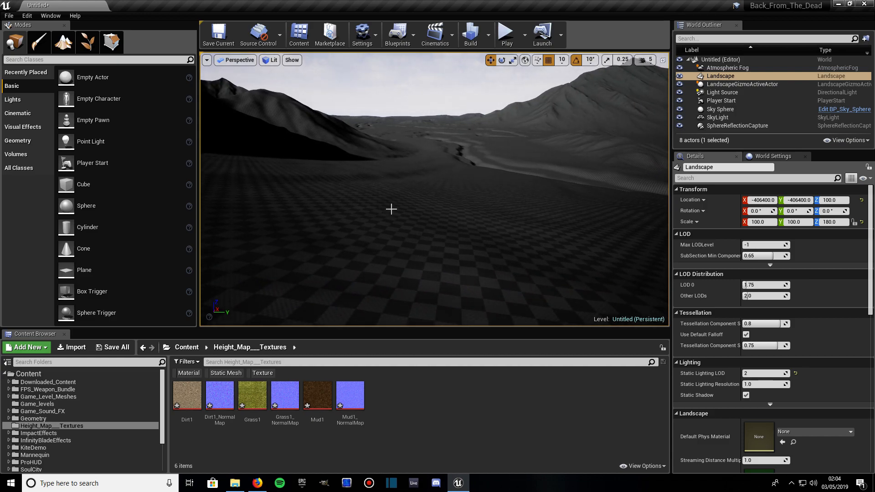
pyautogui.click(17, 43)
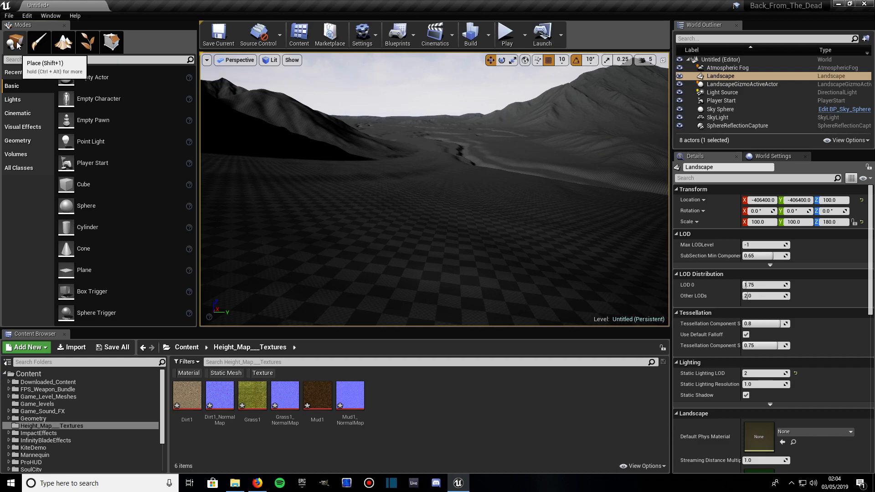
pyautogui.moveTo(390, 235); pyautogui.dragTo(458, 208, button='right')
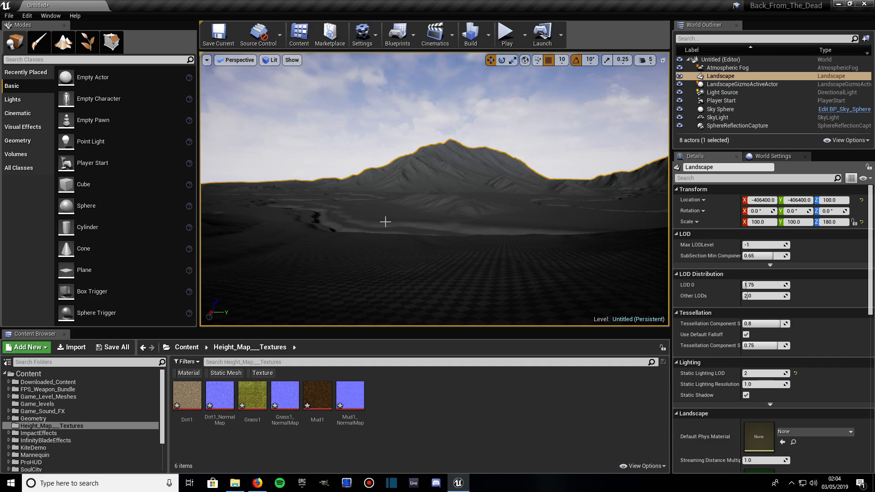
pyautogui.moveTo(391, 215)
pyautogui.mouseDown(button='right')
pyautogui.moveTo(391, 230)
pyautogui.moveTo(391, 216)
pyautogui.mouseUp(button='right')
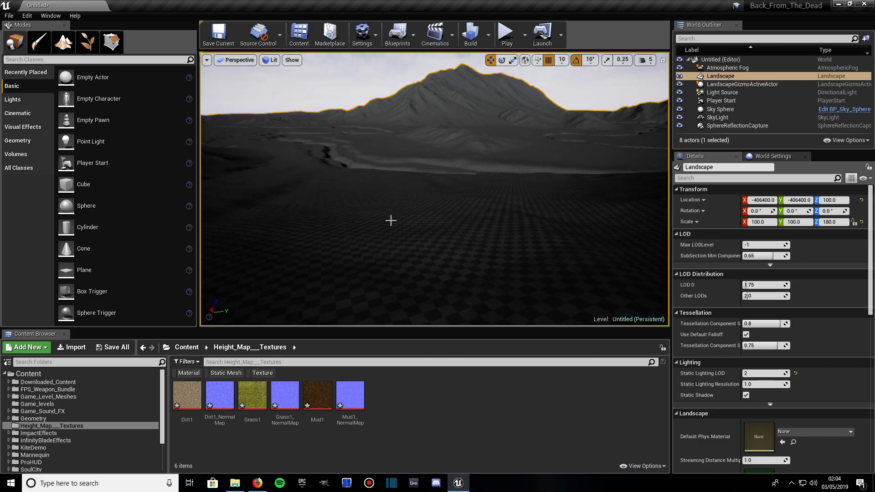
# Step: Create a material named Master_Terrain_Final in the Height_Map___Textures folder and open it in a reduced window that leaves the texture assets reachable
pyautogui.scroll(-3, 741, 345)
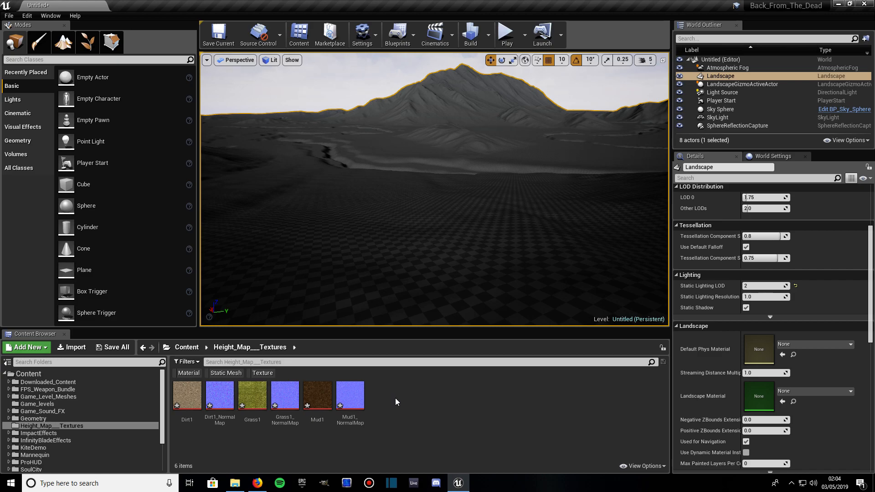
pyautogui.rightClick(395, 397)
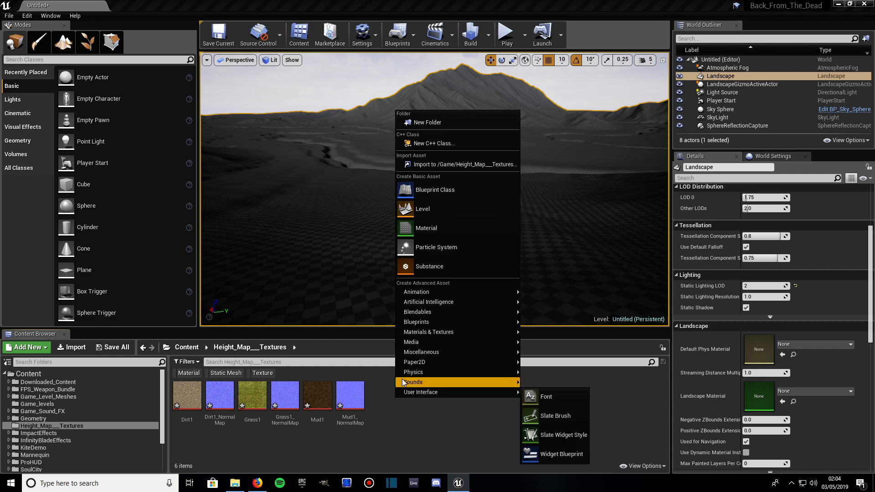
pyautogui.click(433, 231)
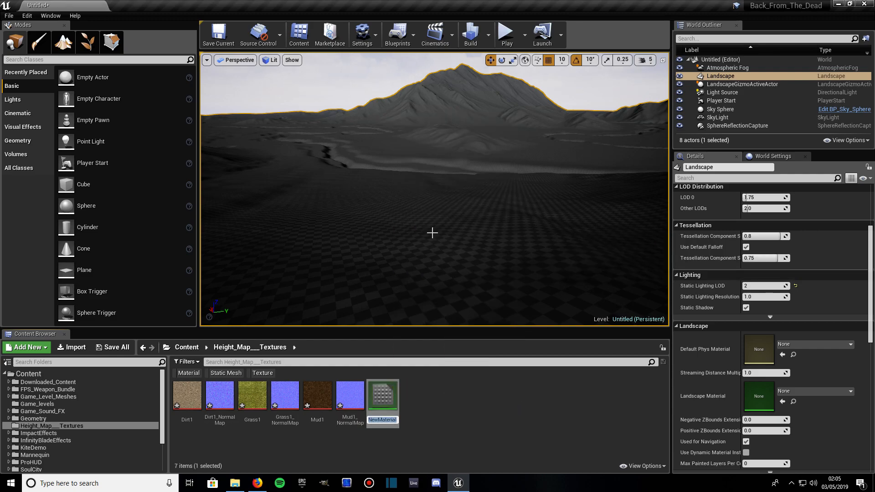
pyautogui.write('Master_Terrain_Final')
pyautogui.press('Return')
pyautogui.doubleClick(383, 395)
pyautogui.click(850, 4)
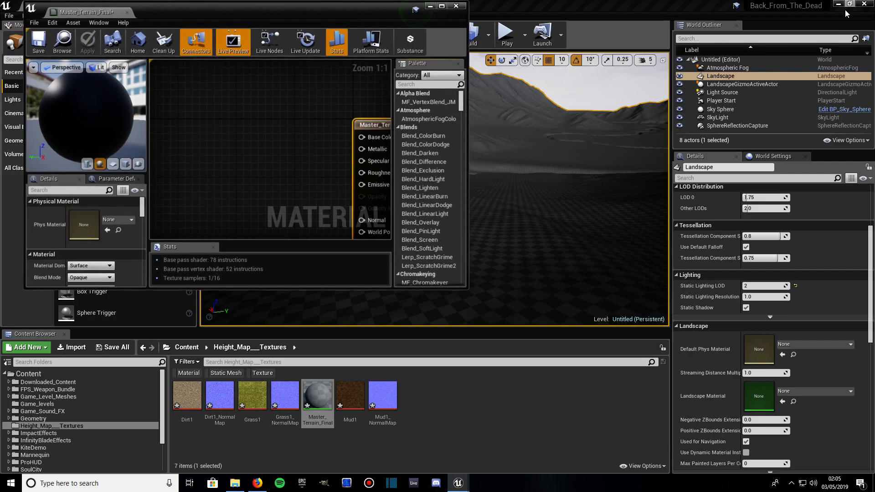
# Step: Add the Dirt1, Grass1 and Mud1 textures and their three normal maps to the material graph as texture samples
pyautogui.scroll(-6, 299, 132)
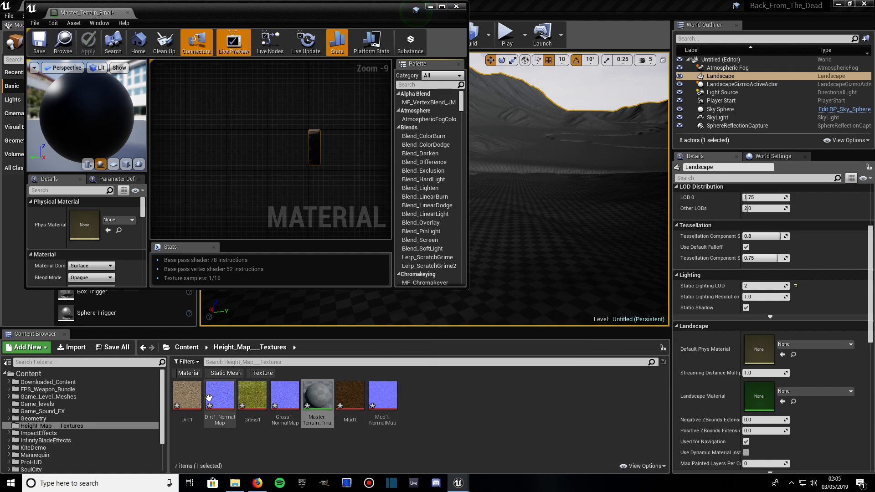
pyautogui.click(187, 396)
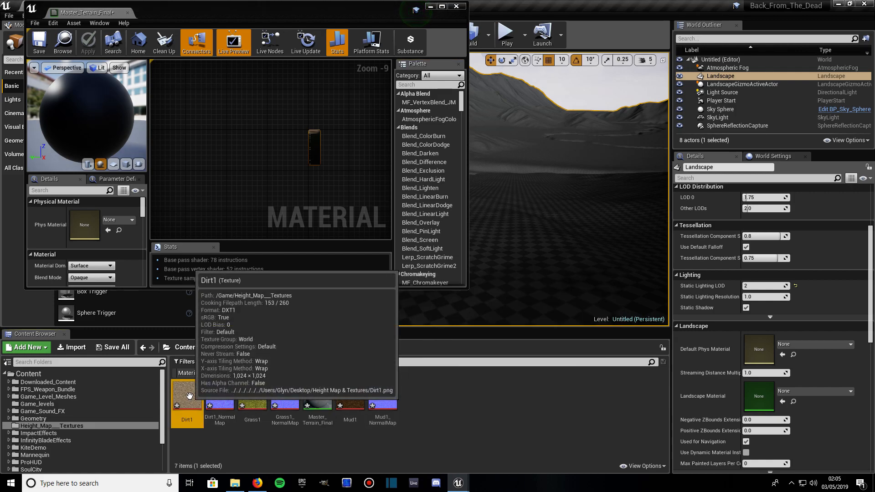
pyautogui.keyDown('ctrl'); pyautogui.click(219, 394); pyautogui.keyUp('ctrl')
pyautogui.keyDown('ctrl'); pyautogui.click(252, 395); pyautogui.keyUp('ctrl')
pyautogui.keyDown('ctrl'); pyautogui.click(284, 395); pyautogui.keyUp('ctrl')
pyautogui.keyDown('ctrl'); pyautogui.click(350, 394); pyautogui.keyUp('ctrl')
pyautogui.keyDown('ctrl'); pyautogui.click(383, 394); pyautogui.keyUp('ctrl')
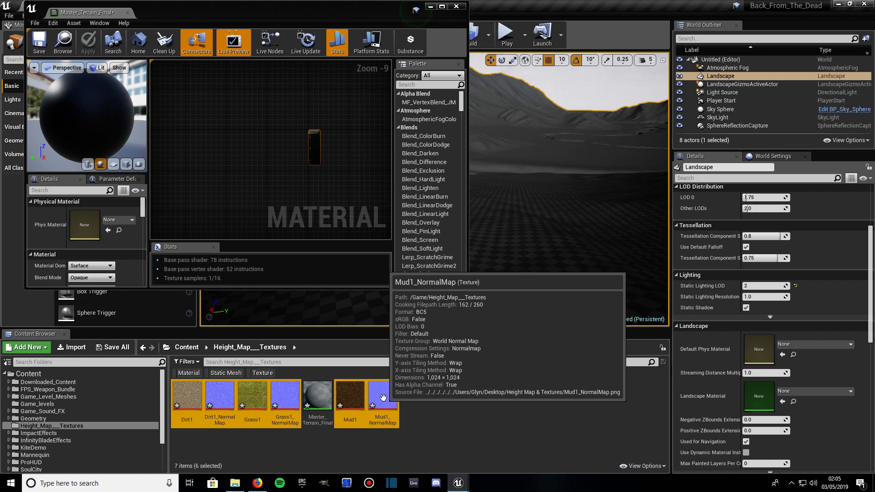
pyautogui.moveTo(384, 393); pyautogui.dragTo(240, 135)
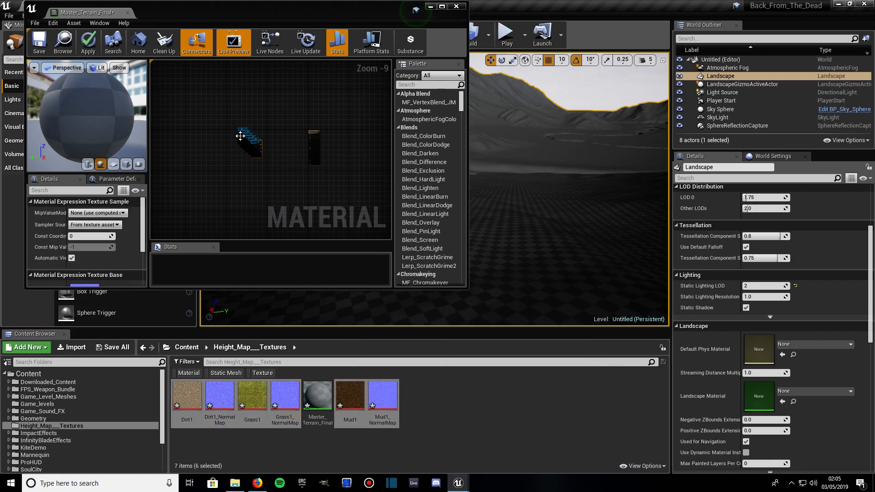
# Step: Spread the overlapping texture samples apart, moving the three normal map samples below the colour texture samples
pyautogui.scroll(3, 251, 148)
pyautogui.scroll(3, 252, 155)
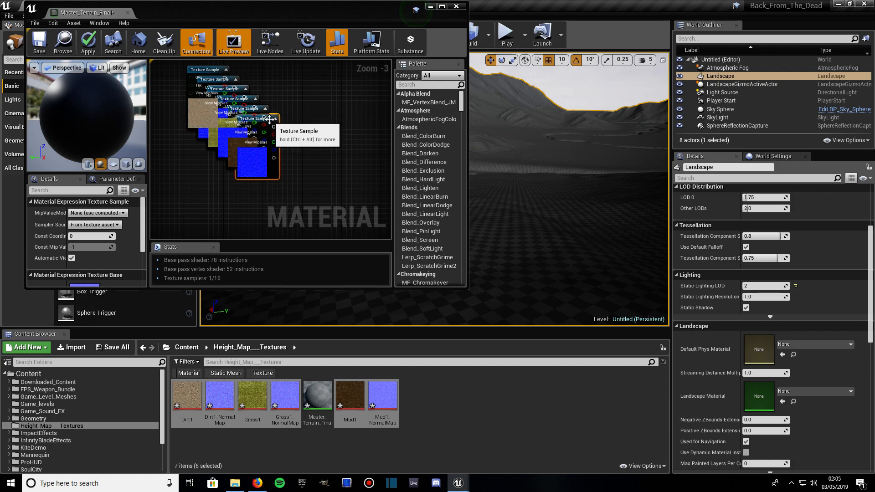
pyautogui.moveTo(266, 119); pyautogui.dragTo(256, 207)
pyautogui.scroll(-5, 291, 192)
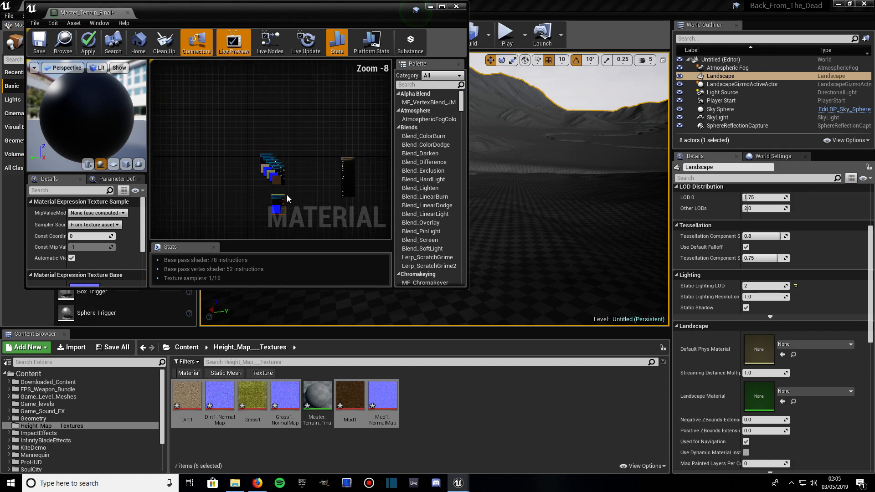
pyautogui.moveTo(276, 208); pyautogui.dragTo(277, 246)
pyautogui.moveTo(277, 127); pyautogui.dragTo(279, 199)
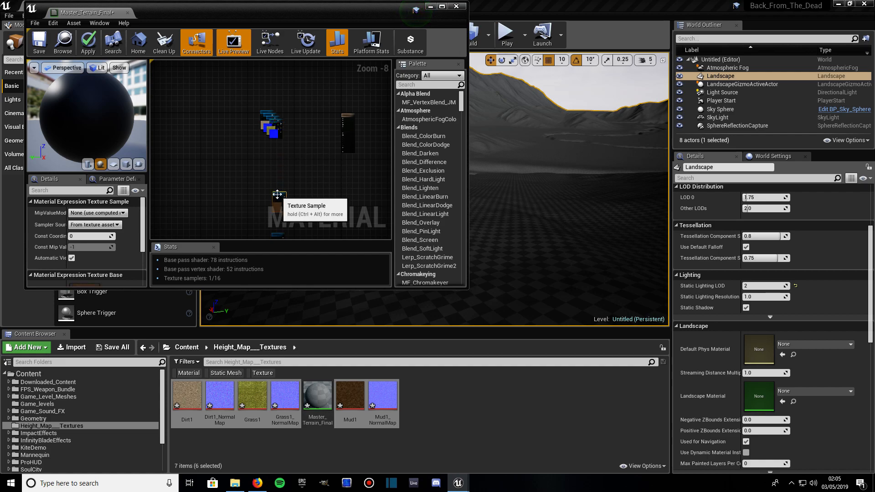
pyautogui.moveTo(277, 134); pyautogui.dragTo(261, 146)
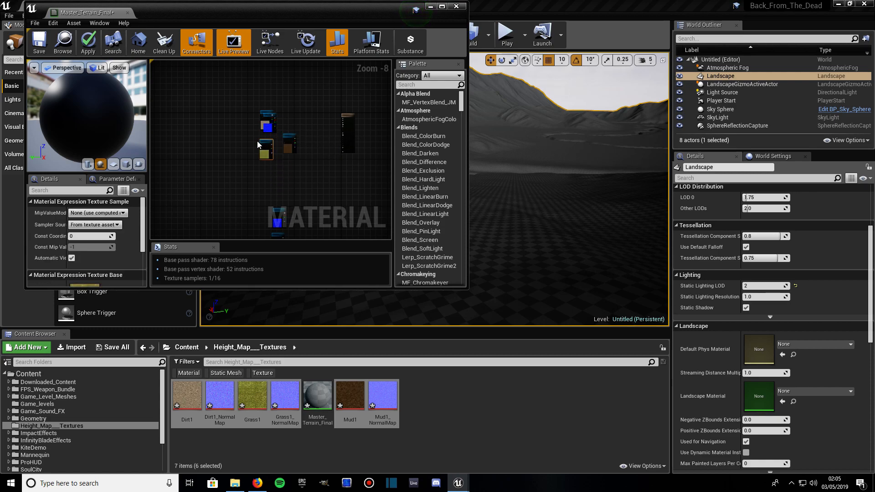
pyautogui.moveTo(268, 116); pyautogui.dragTo(279, 184)
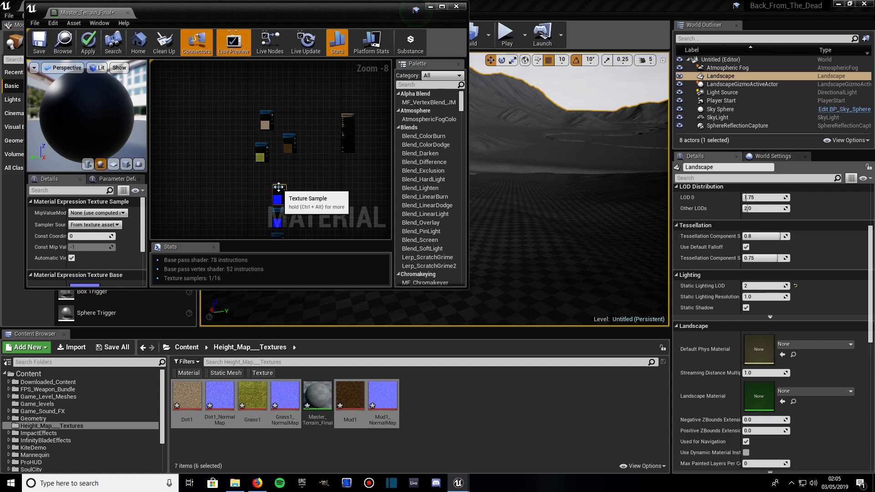
# Step: Line up the normal map samples in one column in the order Grass1, Dirt1, Mud1, maximizing the material editor window along the way
pyautogui.scroll(3, 287, 218)
pyautogui.scroll(3, 287, 216)
pyautogui.moveTo(293, 206); pyautogui.dragTo(314, 167, button='right')
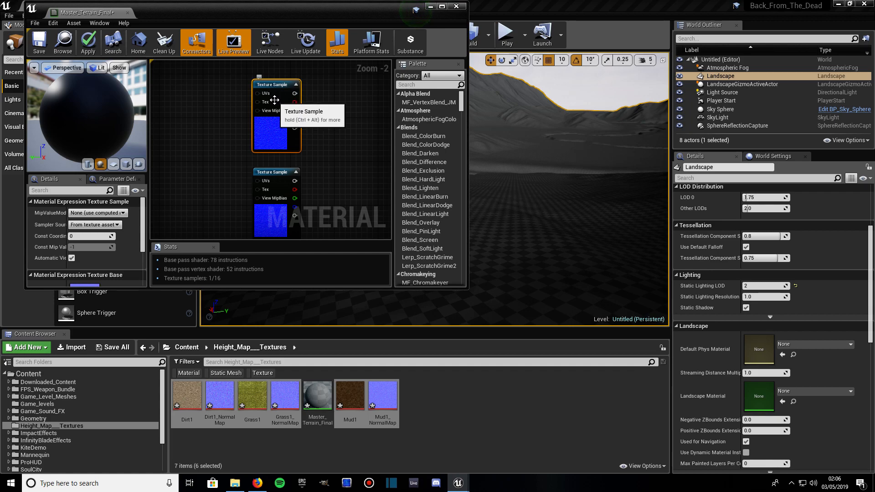
pyautogui.scroll(-2, 122, 215)
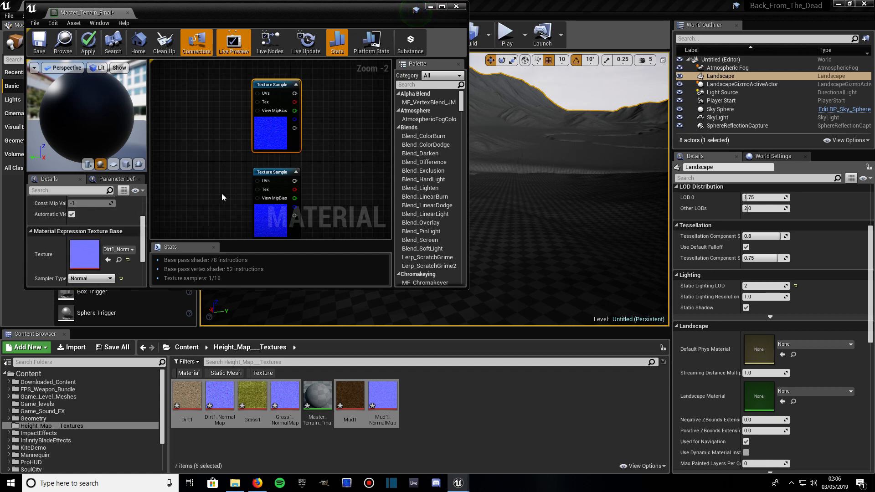
pyautogui.click(279, 177)
pyautogui.moveTo(292, 156); pyautogui.dragTo(272, 181, button='right')
pyautogui.moveTo(275, 203); pyautogui.dragTo(270, 98)
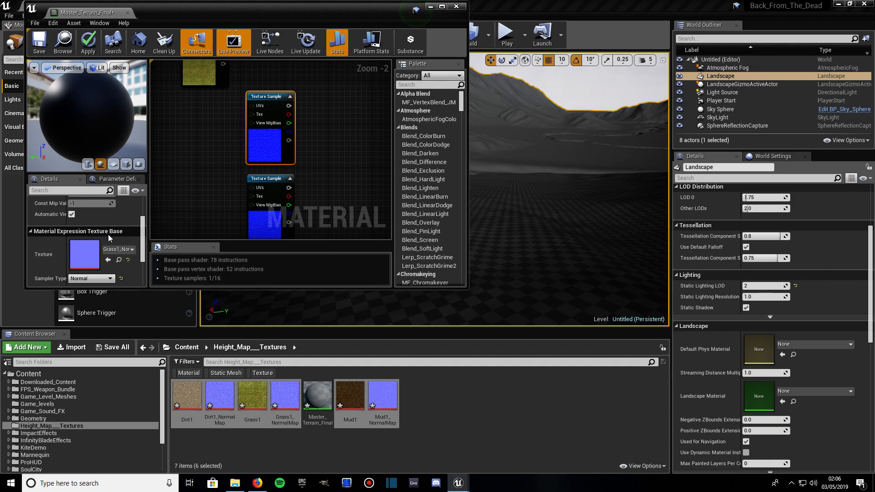
pyautogui.click(441, 8)
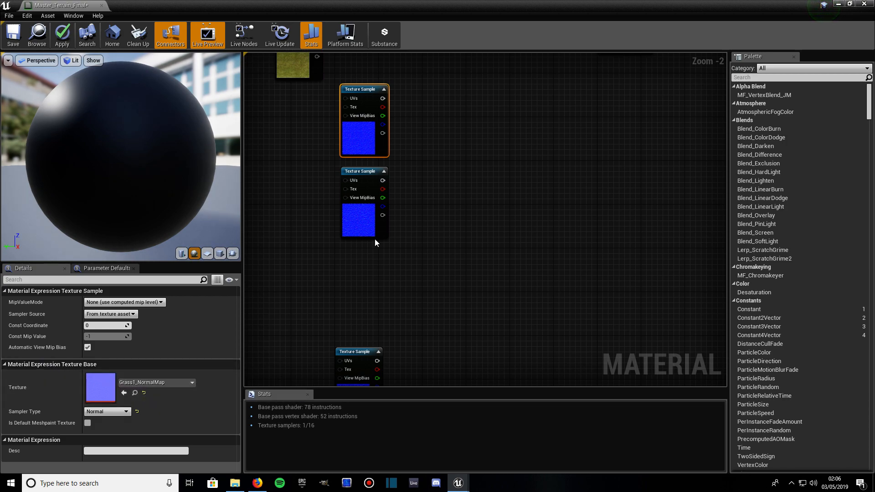
pyautogui.moveTo(354, 347); pyautogui.dragTo(364, 262)
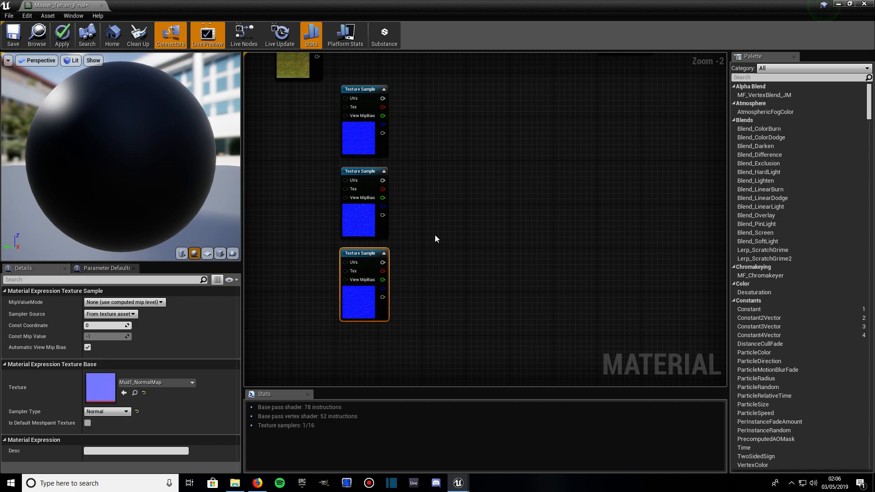
# Step: Stack the Grass1, Dirt1 and Mud1 colour samples in that order in a column above the normal map samples
pyautogui.scroll(-6, 435, 235)
pyautogui.scroll(3, 435, 234)
pyautogui.moveTo(435, 234); pyautogui.dragTo(407, 283, button='right')
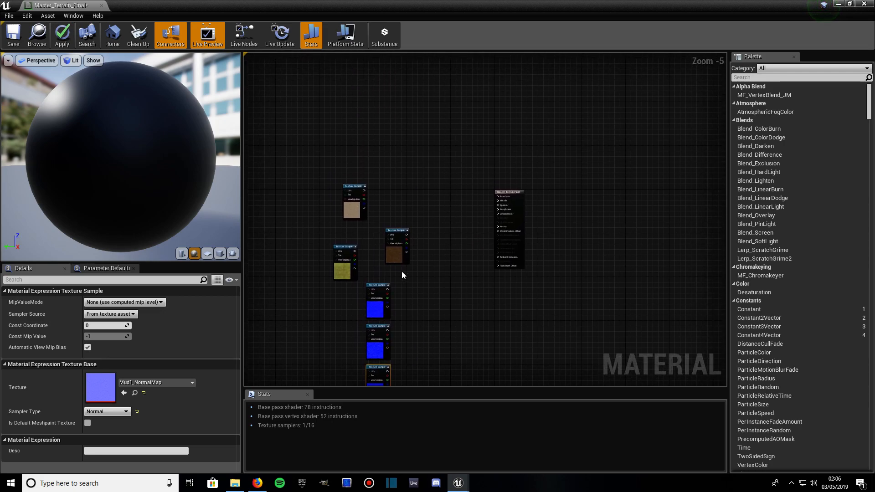
pyautogui.moveTo(348, 250); pyautogui.dragTo(385, 63)
pyautogui.moveTo(353, 191); pyautogui.dragTo(376, 124)
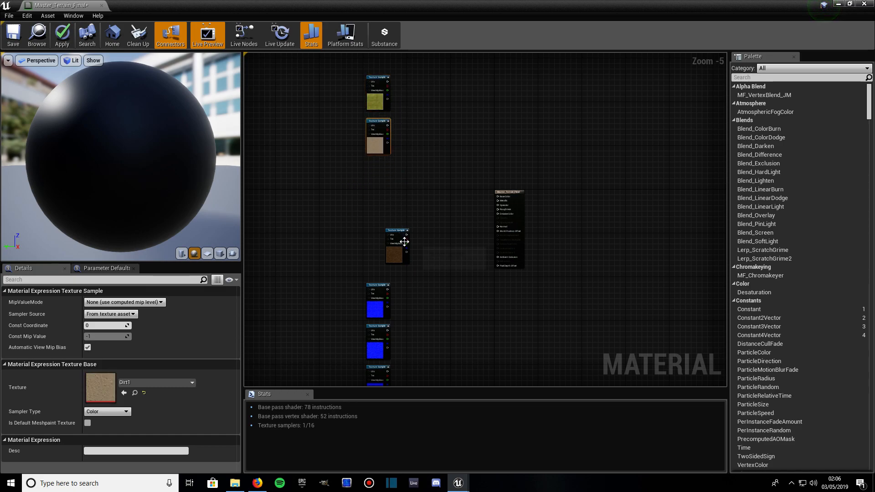
pyautogui.moveTo(397, 230); pyautogui.dragTo(380, 168)
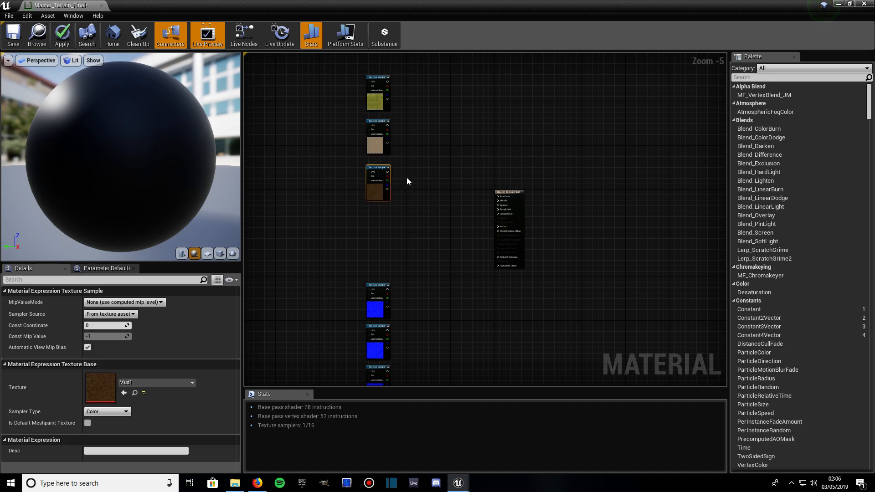
# Step: Add a LandscapeLayerBlend node and place it between the colour texture samples and the material's output node
pyautogui.rightClick(427, 134)
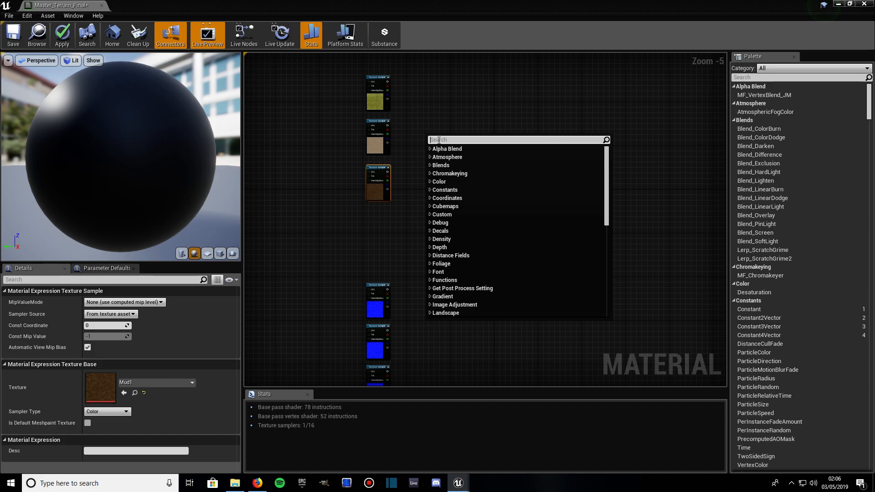
pyautogui.write('landscape')
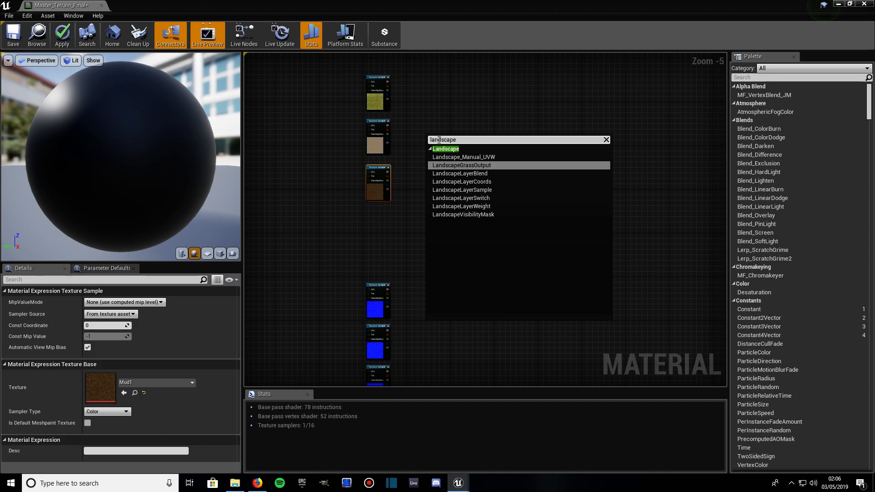
pyautogui.click(453, 174)
pyautogui.scroll(5, 451, 154)
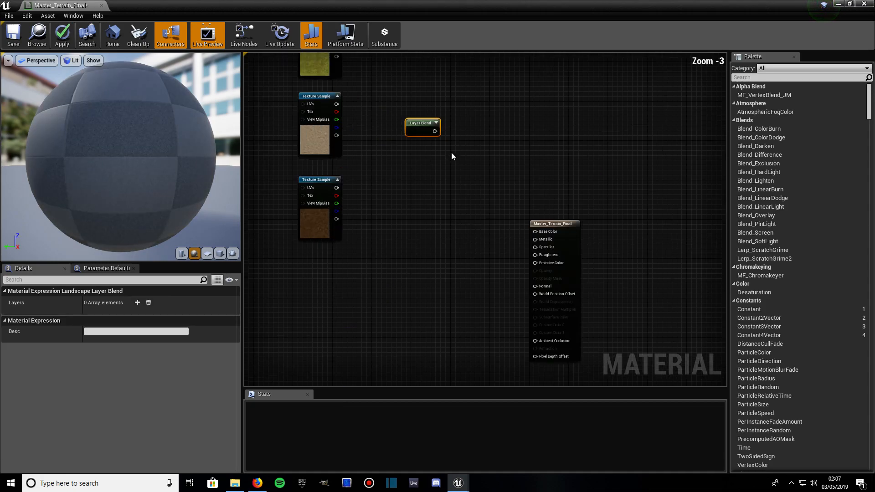
pyautogui.moveTo(413, 107); pyautogui.dragTo(411, 128)
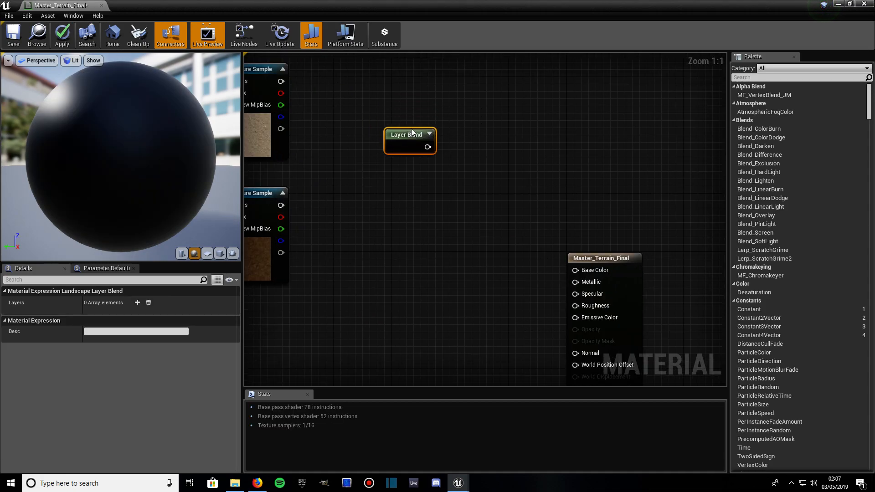
pyautogui.moveTo(403, 170); pyautogui.dragTo(396, 192)
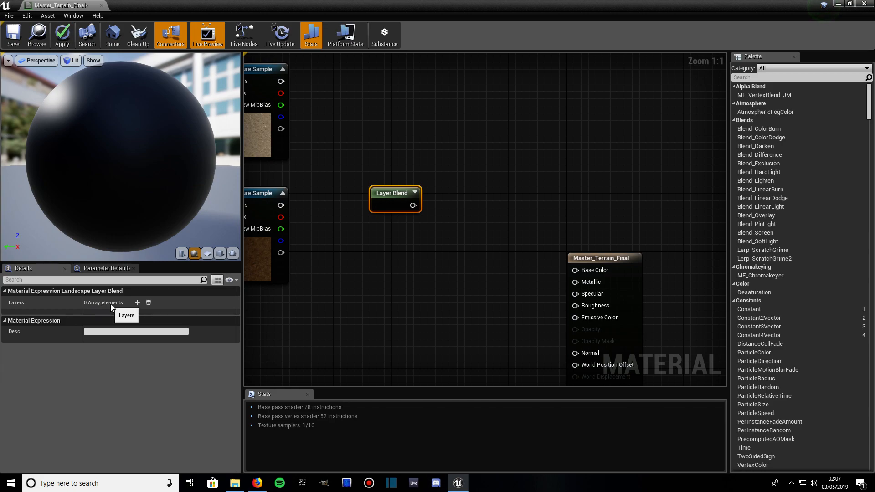
# Step: Add three layer elements to the Layer Blend node
pyautogui.click(137, 302)
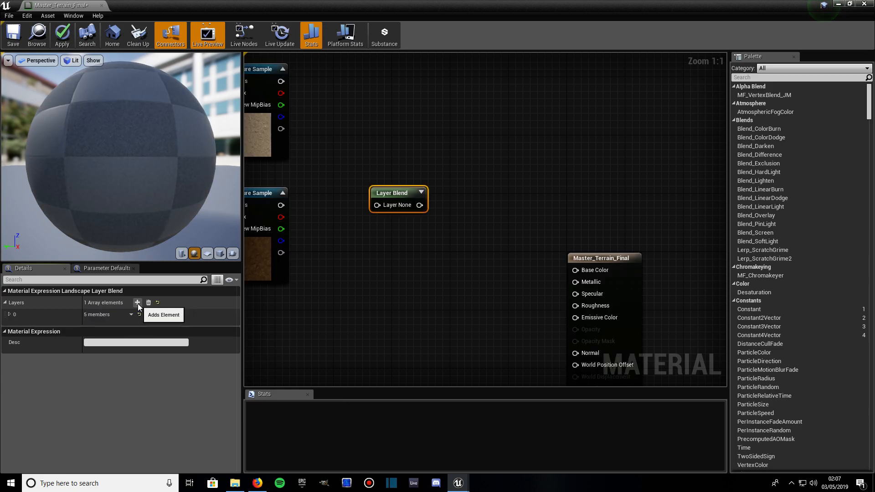
pyautogui.click(138, 302)
pyautogui.click(137, 303)
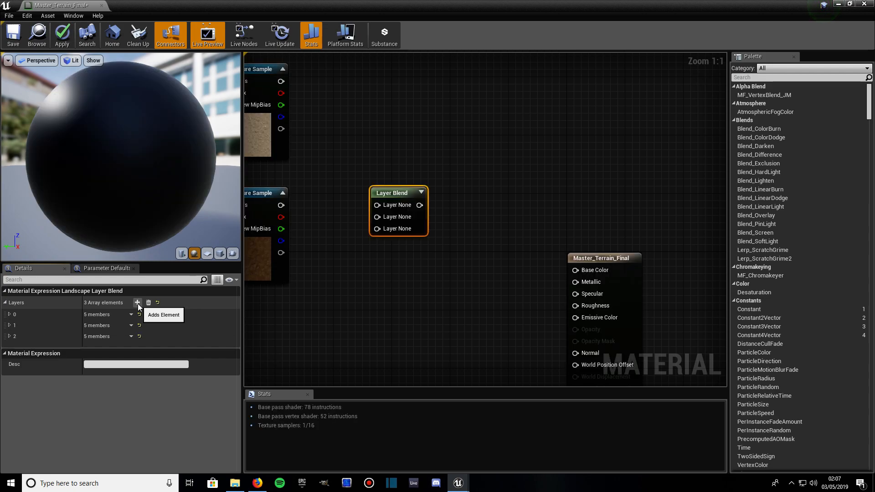
# Step: Name the first layer of the Layer Blend node Grass1
pyautogui.click(9, 314)
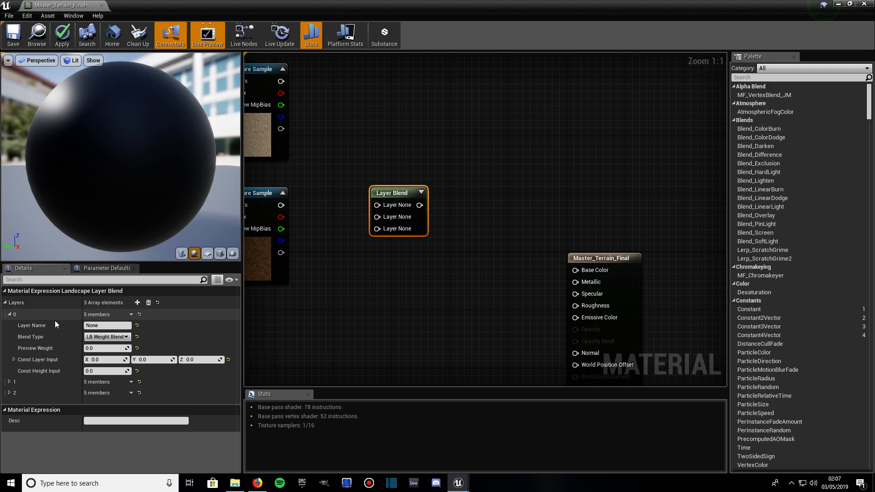
pyautogui.click(90, 326)
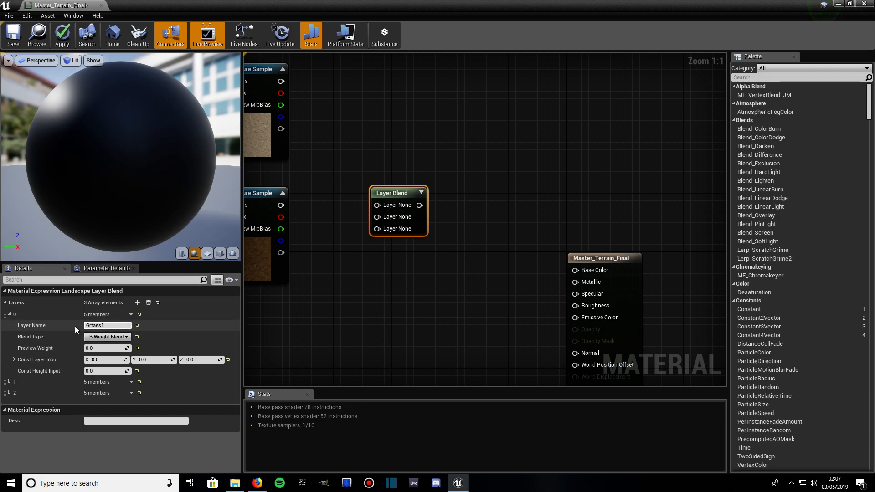
pyautogui.press('BackSpace')
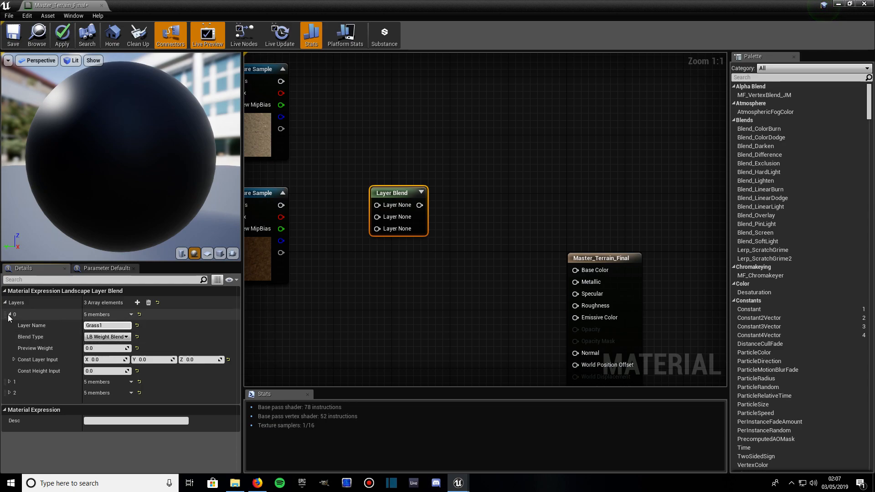
pyautogui.press('Return')
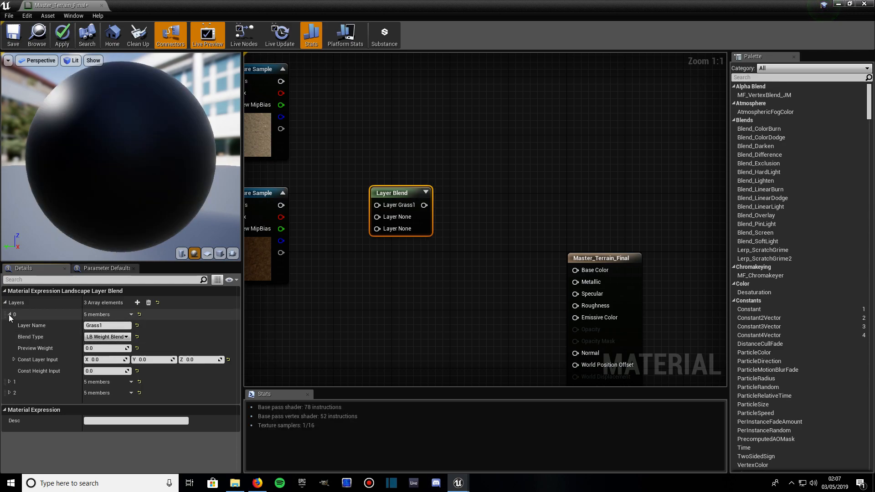
pyautogui.click(9, 314)
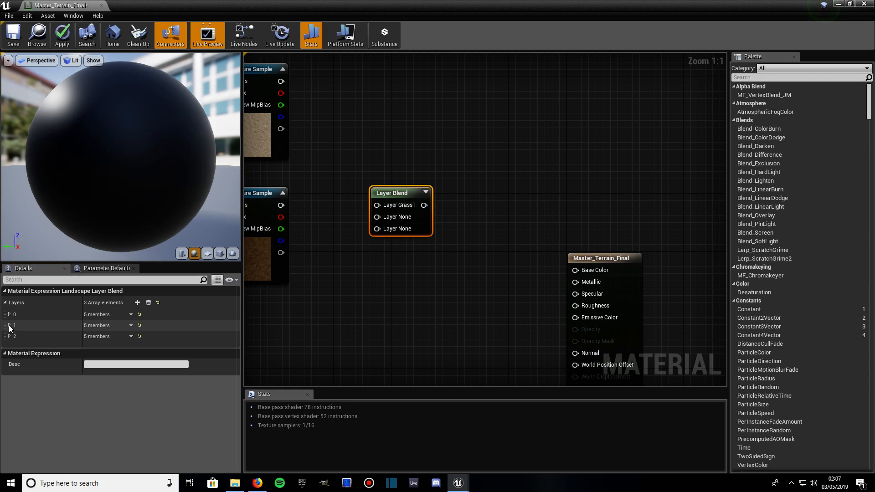
# Step: Name the second layer of the Layer Blend node Dirt1
pyautogui.click(9, 326)
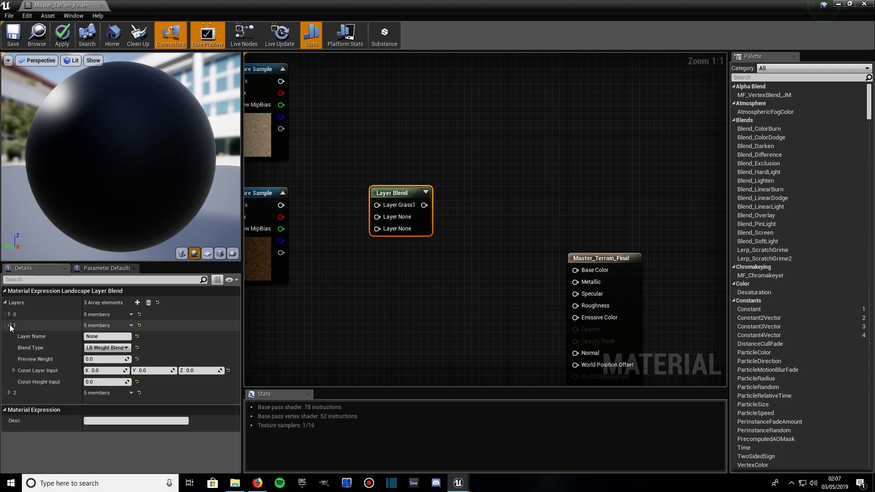
pyautogui.click(117, 336)
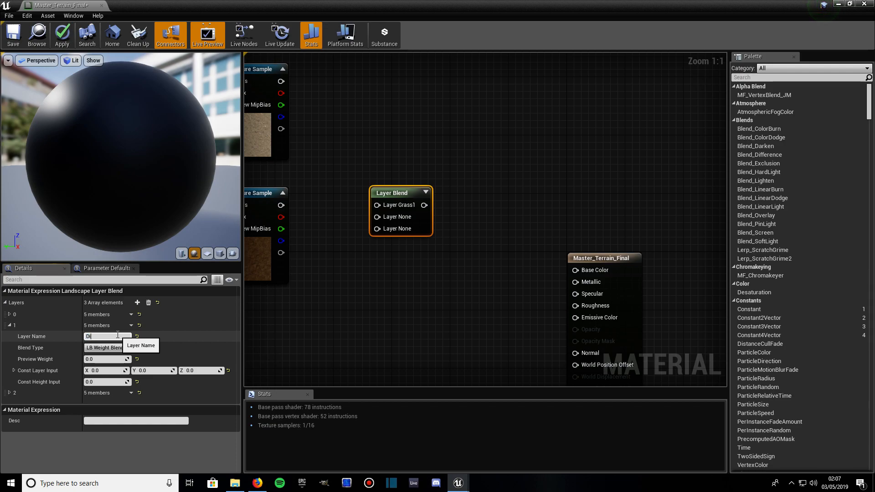
pyautogui.write('Dirt1')
pyautogui.press('Return')
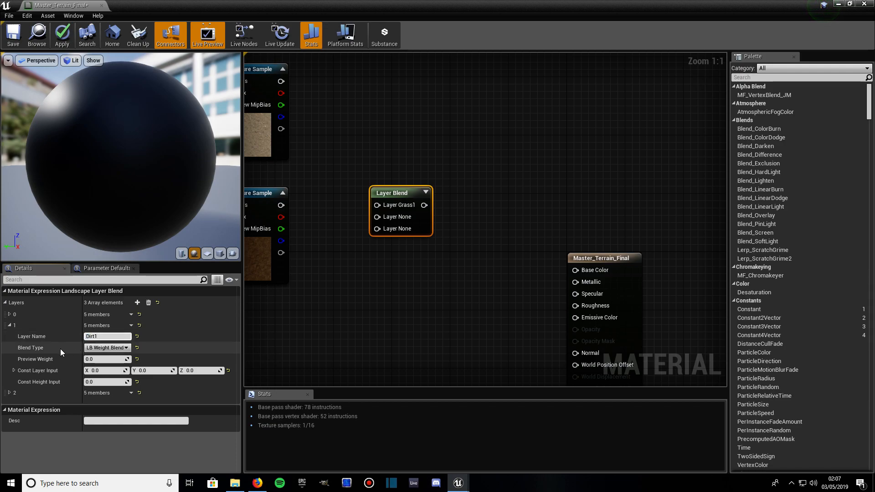
pyautogui.click(10, 325)
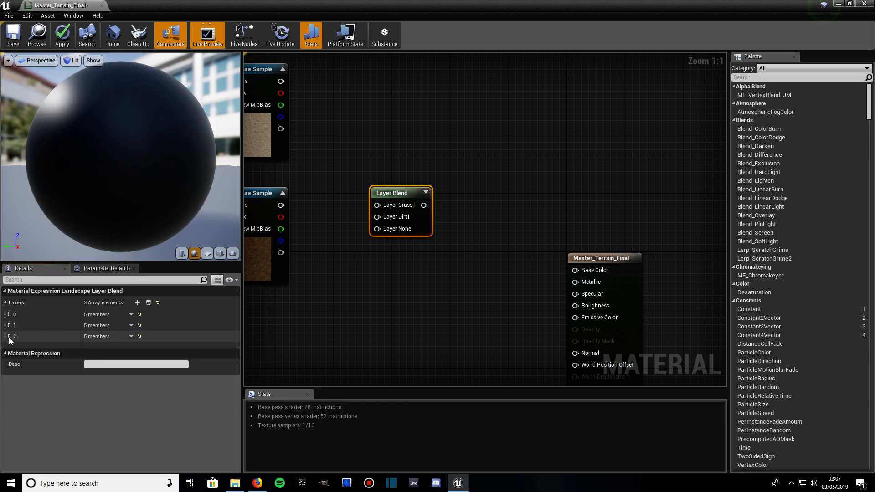
# Step: Name the third layer of the Layer Blend node Mud1
pyautogui.click(9, 336)
pyautogui.click(130, 347)
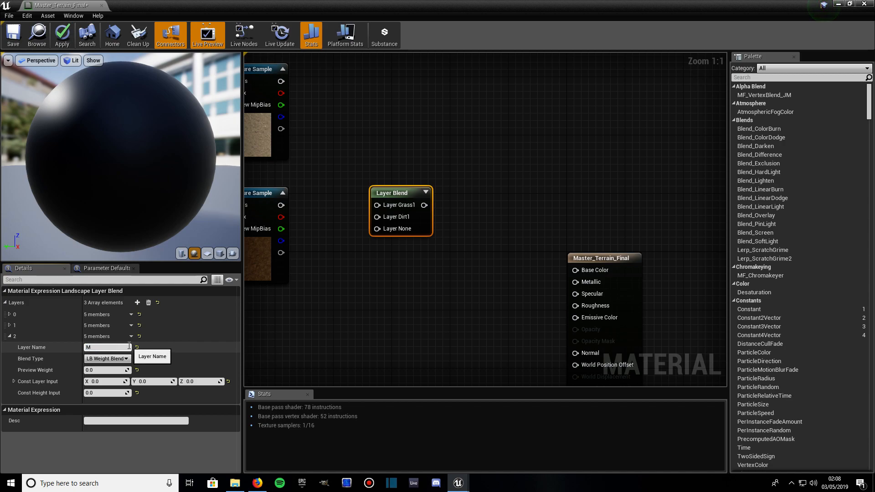
pyautogui.write('Mud1')
pyautogui.click(10, 336)
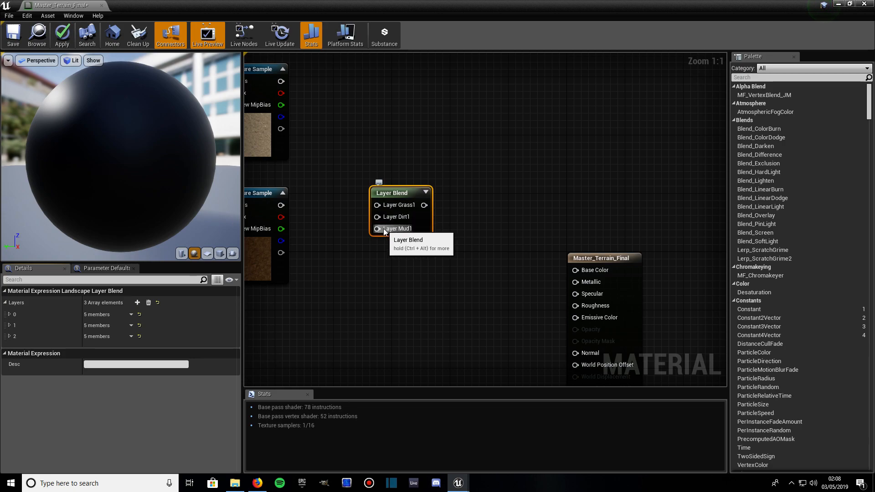
# Step: Duplicate the Layer Blend node and place the copy beside the normal map texture samples
pyautogui.scroll(-2, 419, 274)
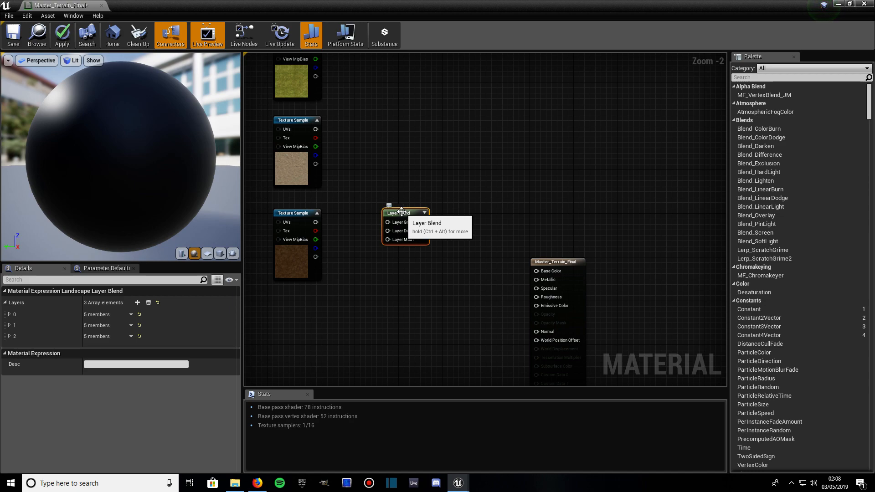
pyautogui.hotkey('ctrl', 'w')
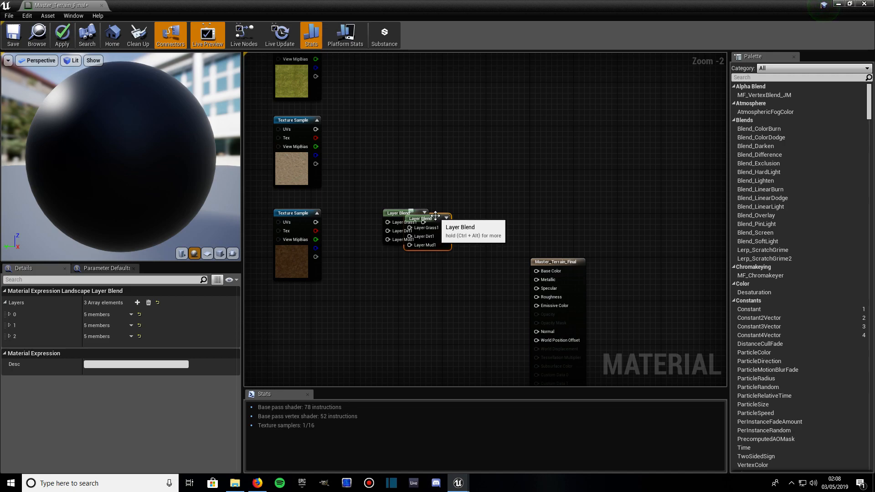
pyautogui.moveTo(436, 215); pyautogui.dragTo(443, 370)
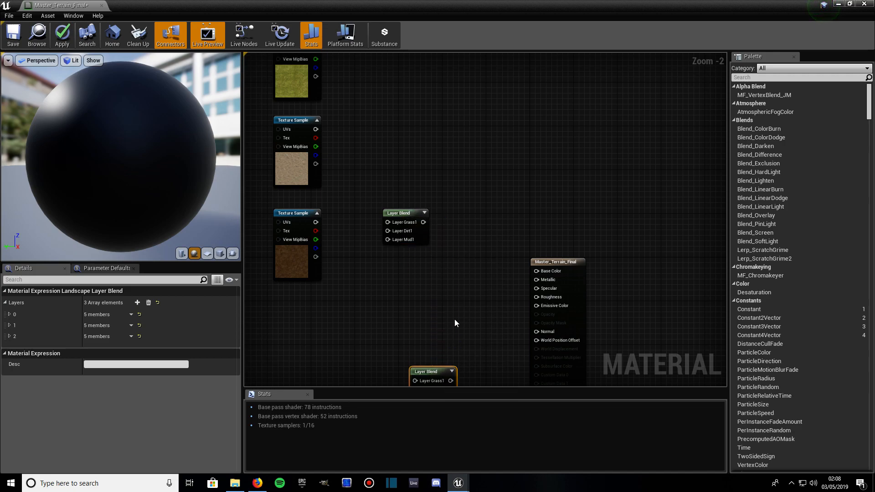
pyautogui.scroll(2, 455, 319)
pyautogui.moveTo(455, 319); pyautogui.dragTo(459, 72, button='right')
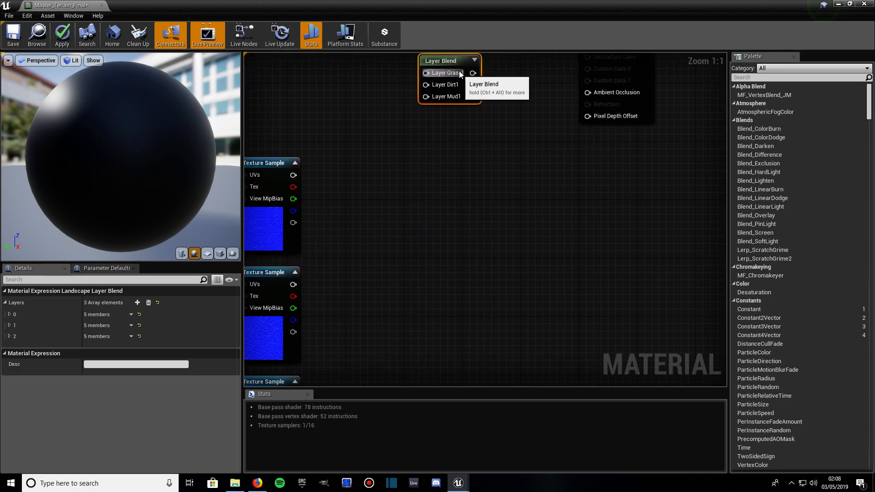
pyautogui.moveTo(455, 59); pyautogui.dragTo(428, 309)
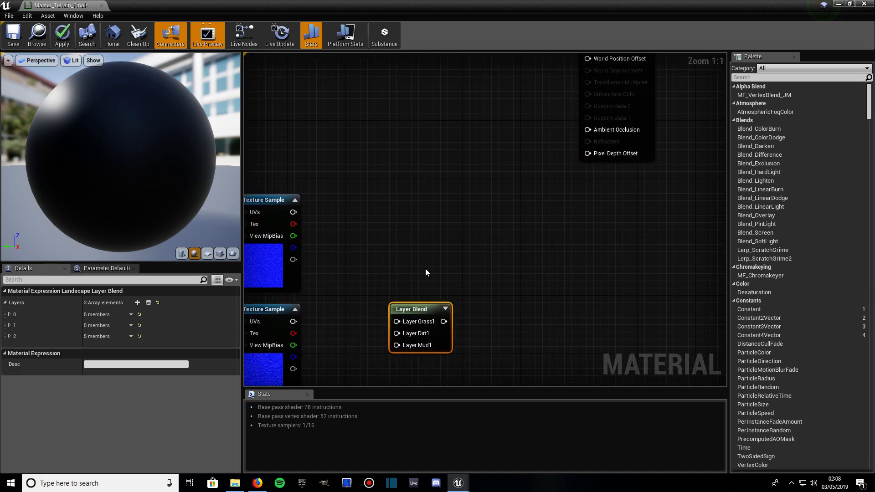
# Step: Connect the Grass1, Dirt1 and Mud1 colour samples to the matching layer inputs of the original Layer Blend node
pyautogui.scroll(-5, 415, 224)
pyautogui.moveTo(403, 172); pyautogui.dragTo(397, 214, button='right')
pyautogui.scroll(5, 353, 341)
pyautogui.click(350, 105)
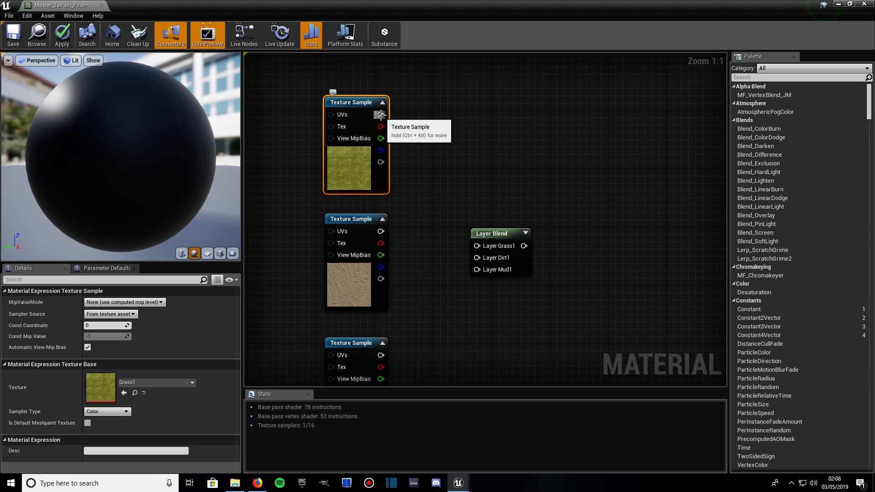
pyautogui.moveTo(380, 115); pyautogui.dragTo(477, 246)
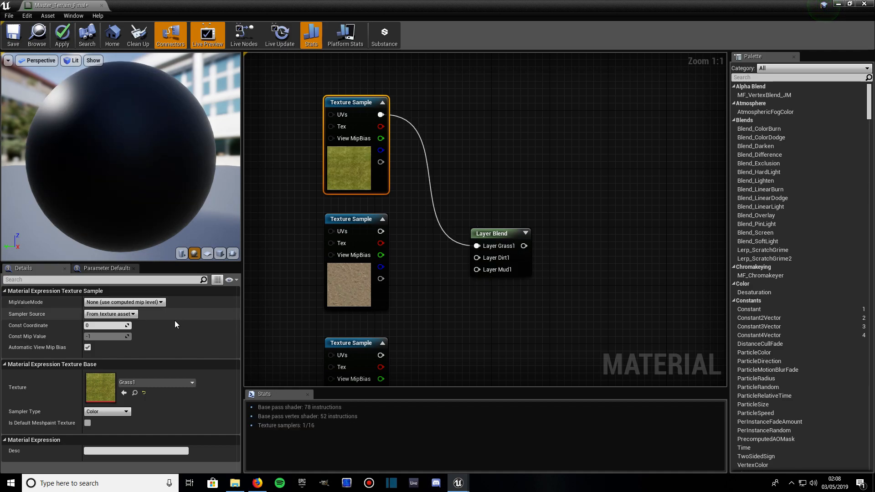
pyautogui.click(342, 217)
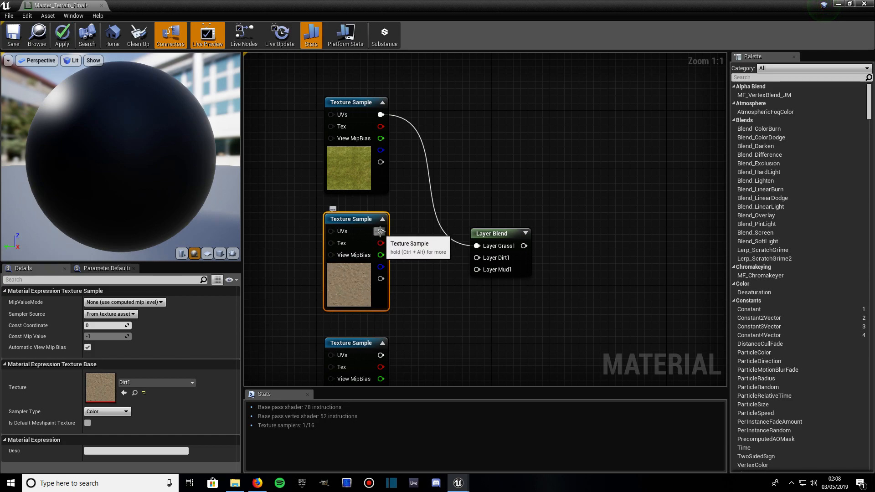
pyautogui.moveTo(381, 231); pyautogui.dragTo(472, 257)
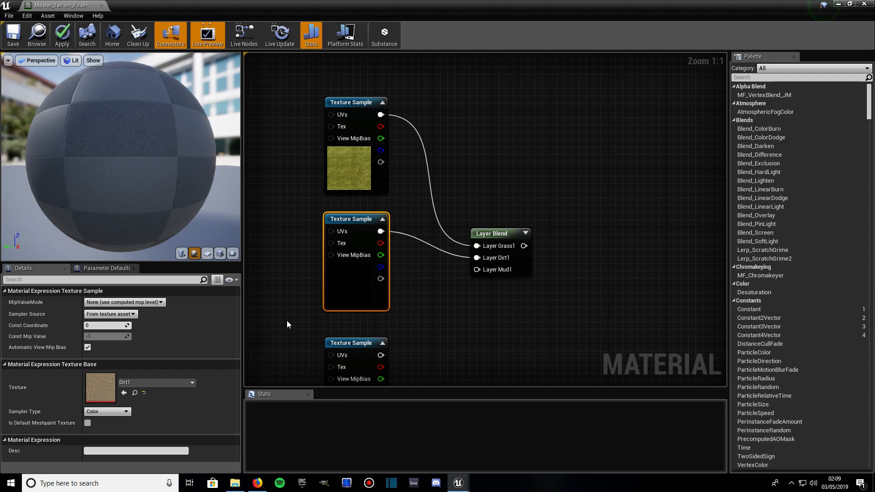
pyautogui.moveTo(356, 345); pyautogui.dragTo(475, 269)
# Step: Connect the grass, dirt and mud normal map samples to the matching layer inputs of the duplicated Layer Blend node
pyautogui.scroll(-3, 439, 323)
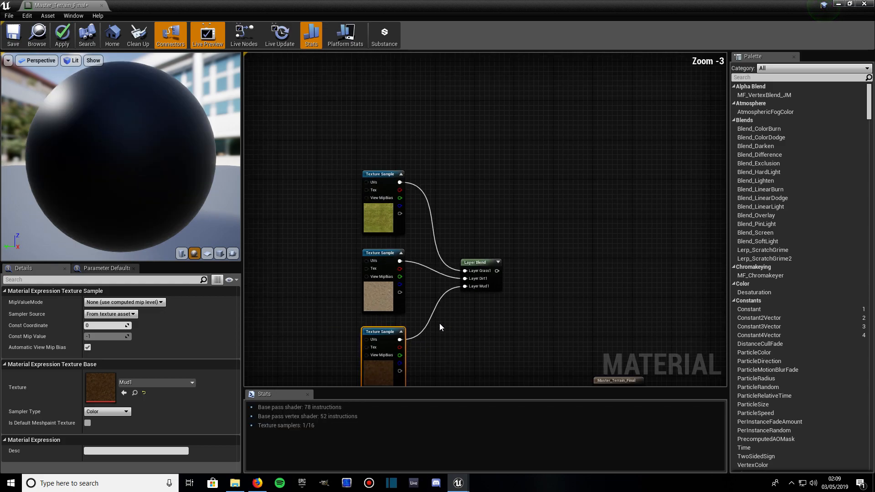
pyautogui.moveTo(432, 335); pyautogui.dragTo(448, 184, button='right')
pyautogui.moveTo(425, 289); pyautogui.dragTo(417, 152, button='right')
pyautogui.moveTo(413, 239); pyautogui.dragTo(412, 79, button='right')
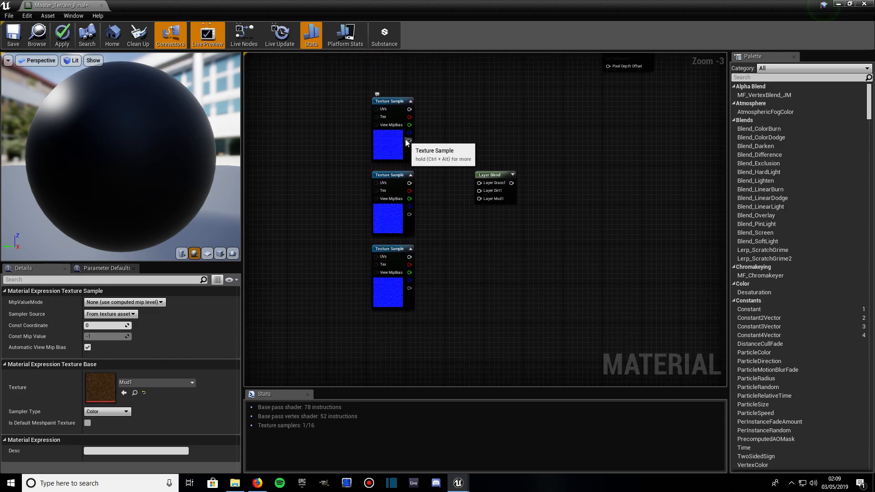
pyautogui.scroll(3, 405, 138)
pyautogui.click(384, 100)
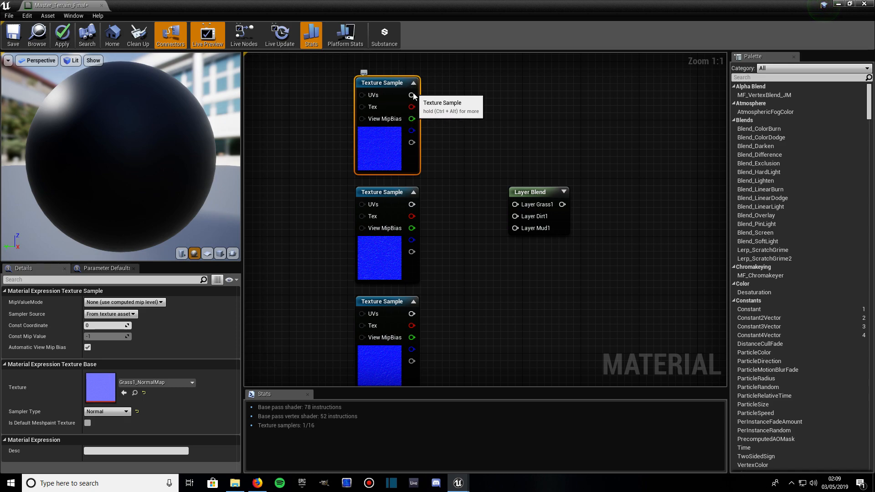
pyautogui.moveTo(411, 94); pyautogui.dragTo(515, 204)
pyautogui.click(399, 192)
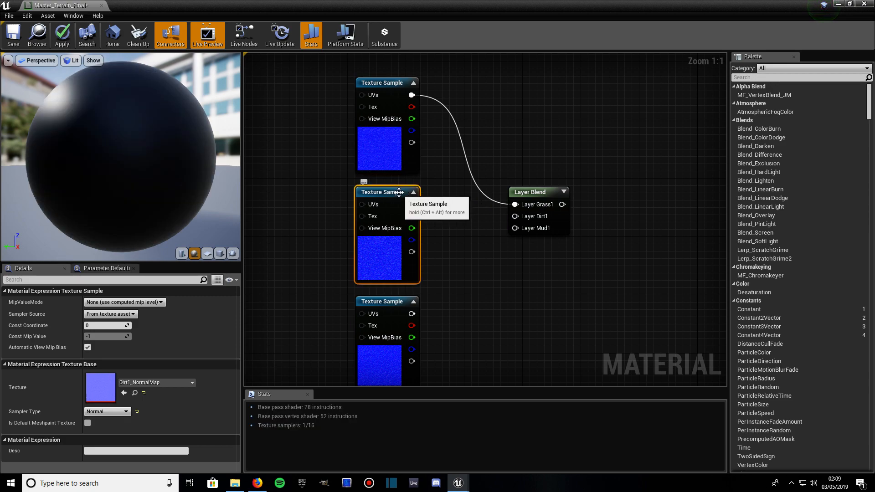
pyautogui.moveTo(412, 204); pyautogui.dragTo(516, 216)
pyautogui.moveTo(412, 314); pyautogui.dragTo(515, 228)
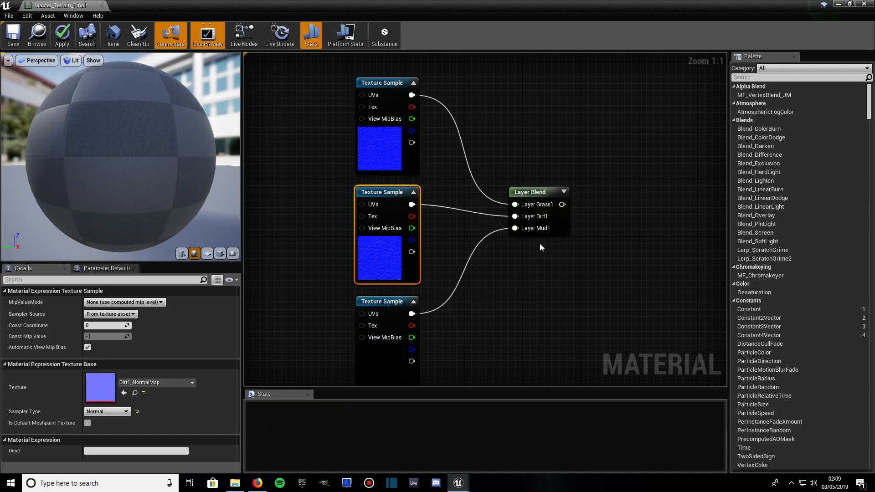
# Step: Move the colour and normal map node groups closer together, aligned in one column beside the material's output node
pyautogui.scroll(-5, 538, 240)
pyautogui.scroll(-1, 536, 242)
pyautogui.moveTo(553, 195); pyautogui.dragTo(463, 232, button='right')
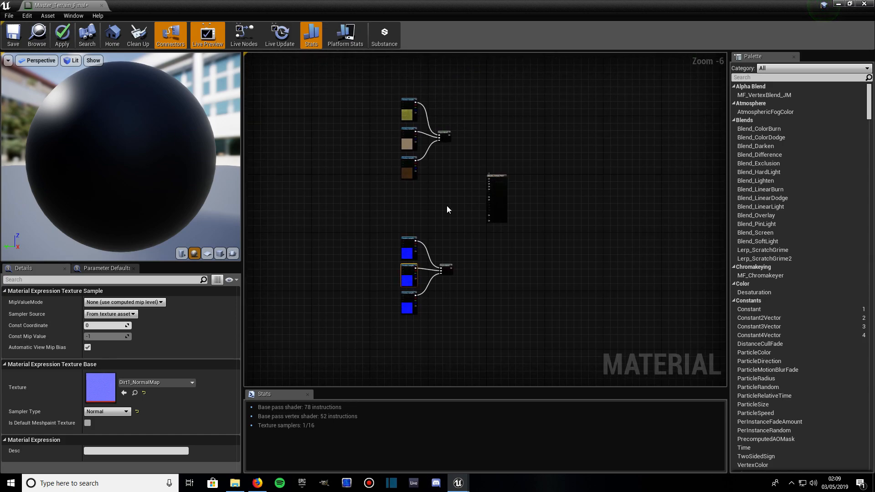
pyautogui.moveTo(479, 330); pyautogui.dragTo(401, 104)
pyautogui.click(450, 114)
pyautogui.moveTo(458, 172); pyautogui.dragTo(405, 128)
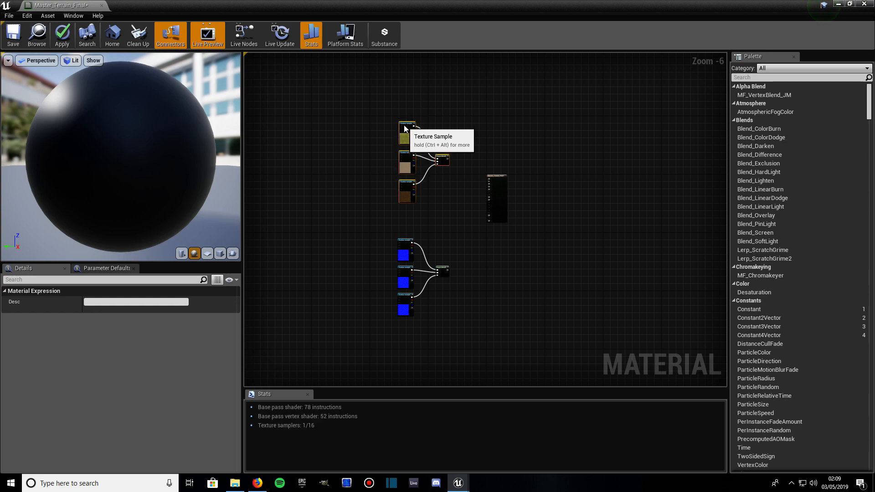
pyautogui.moveTo(457, 324); pyautogui.dragTo(409, 226)
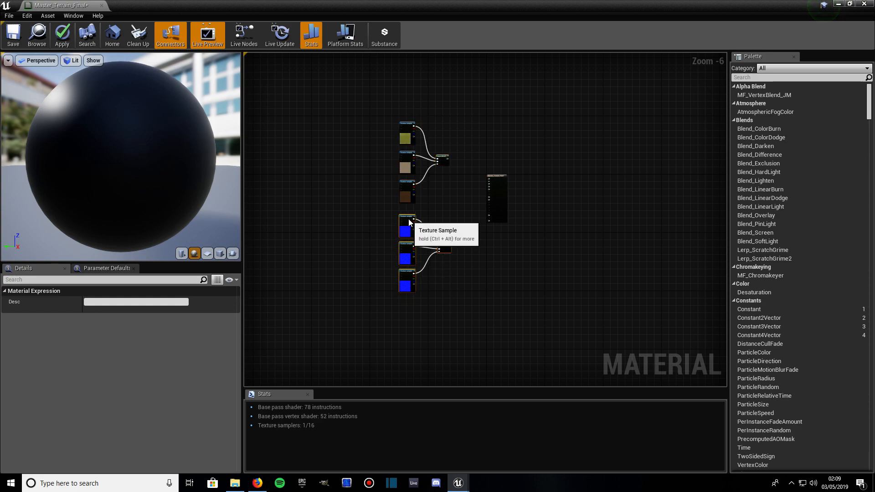
# Step: Connect the colour Layer Blend to the material's Base Color and the normal map Layer Blend to its Normal input
pyautogui.scroll(3, 441, 223)
pyautogui.moveTo(450, 151); pyautogui.dragTo(449, 232, button='right')
pyautogui.scroll(2, 453, 199)
pyautogui.click(443, 124)
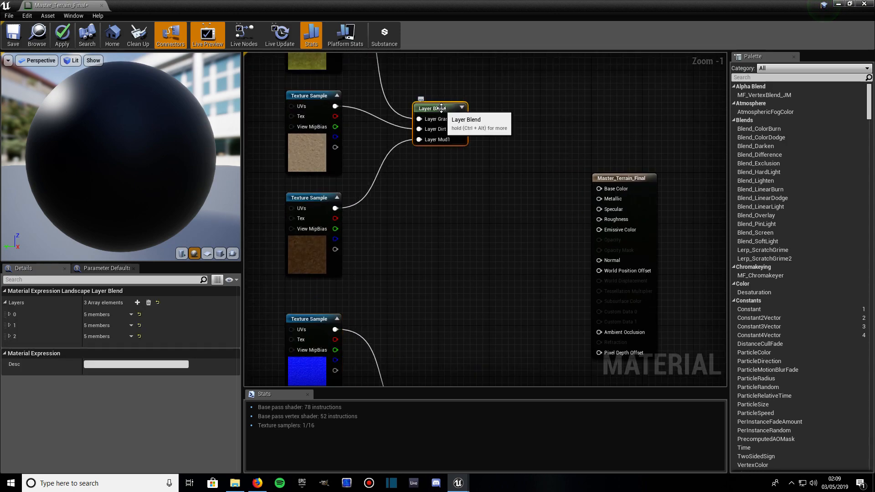
pyautogui.moveTo(443, 124); pyautogui.dragTo(450, 125)
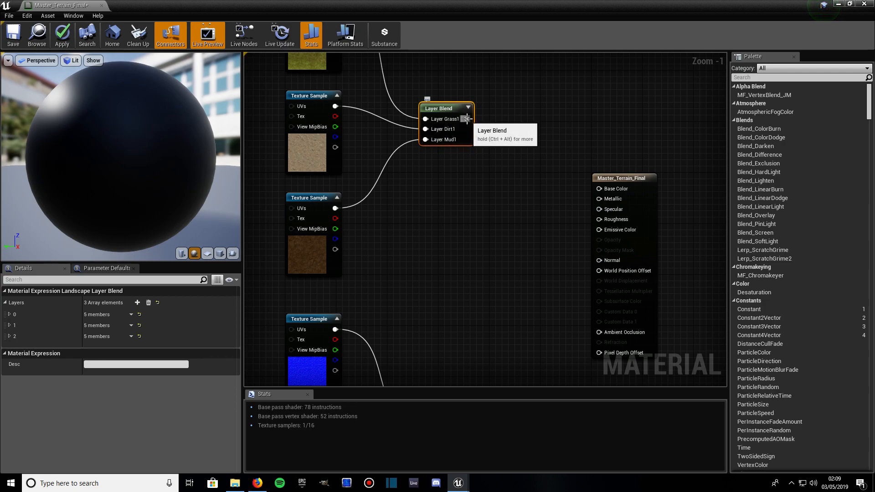
pyautogui.moveTo(467, 119); pyautogui.dragTo(600, 187)
pyautogui.moveTo(438, 217); pyautogui.dragTo(415, 53, button='right')
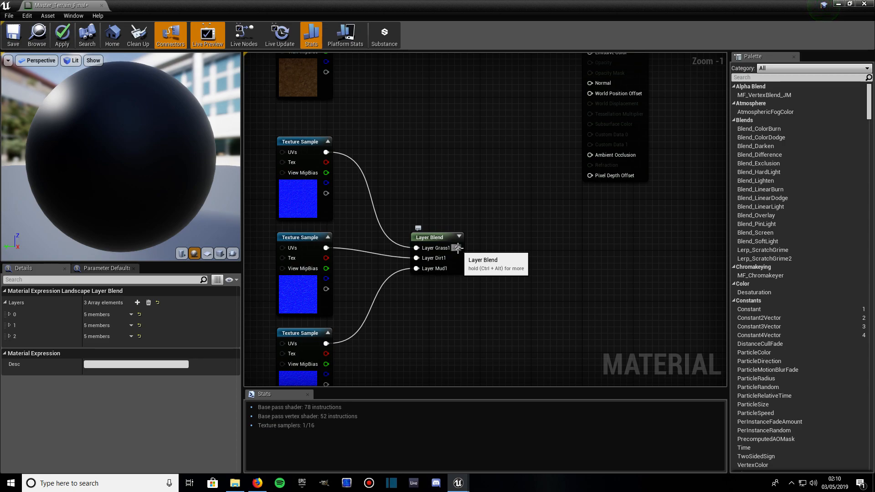
pyautogui.moveTo(458, 248); pyautogui.dragTo(589, 264)
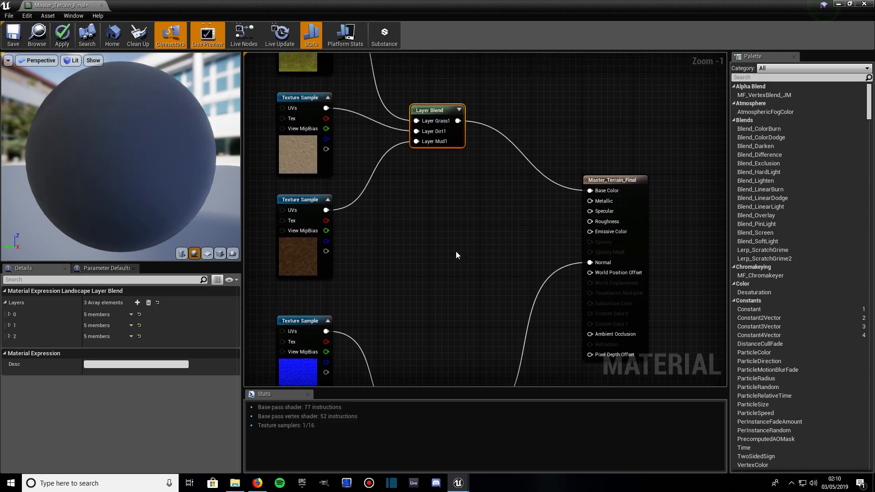
# Step: Apply the changes to the Master_Terrain_Final material and save it
pyautogui.scroll(-5, 407, 255)
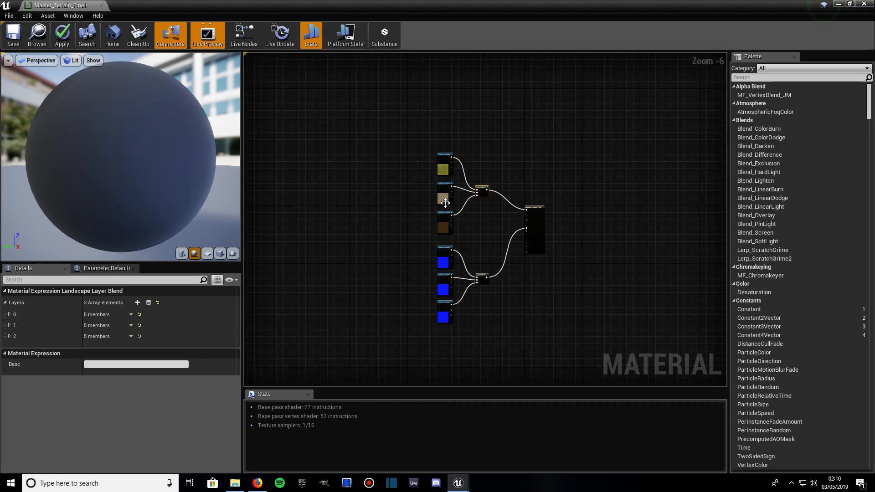
pyautogui.click(62, 35)
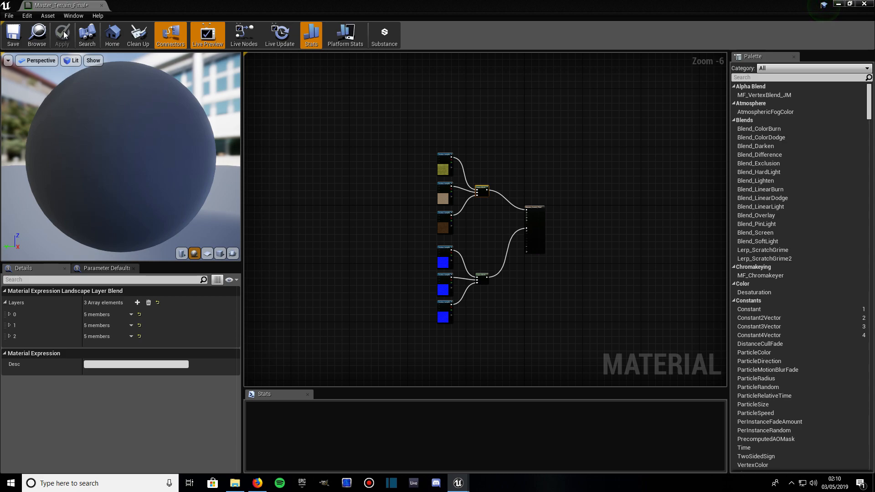
pyautogui.click(14, 35)
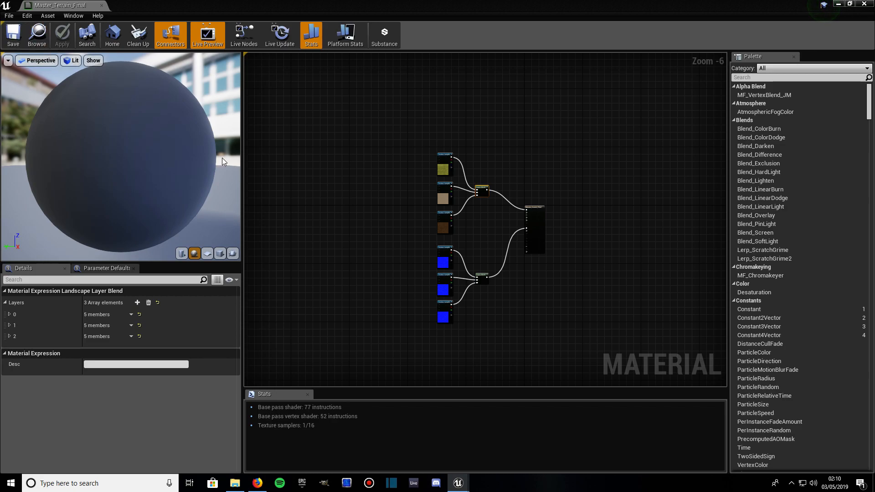
# Step: Add a Constant node feeding the material's Roughness input and set its value to 1
pyautogui.scroll(2, 488, 228)
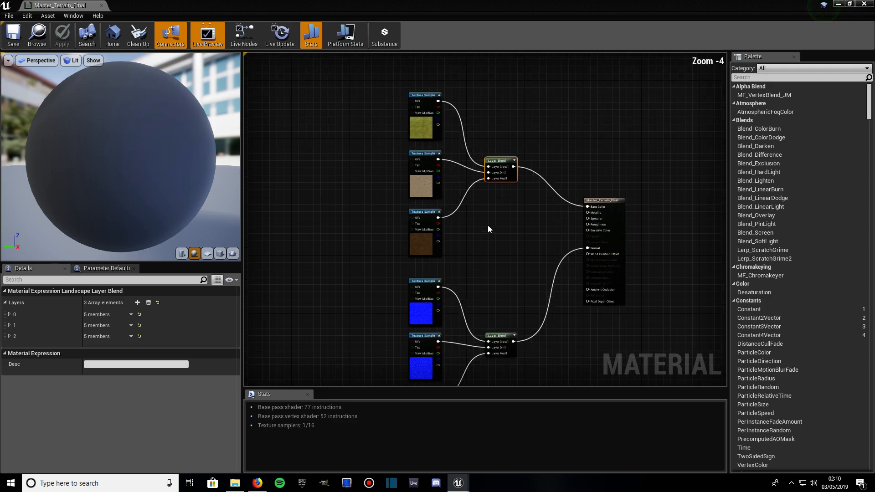
pyautogui.scroll(1, 489, 229)
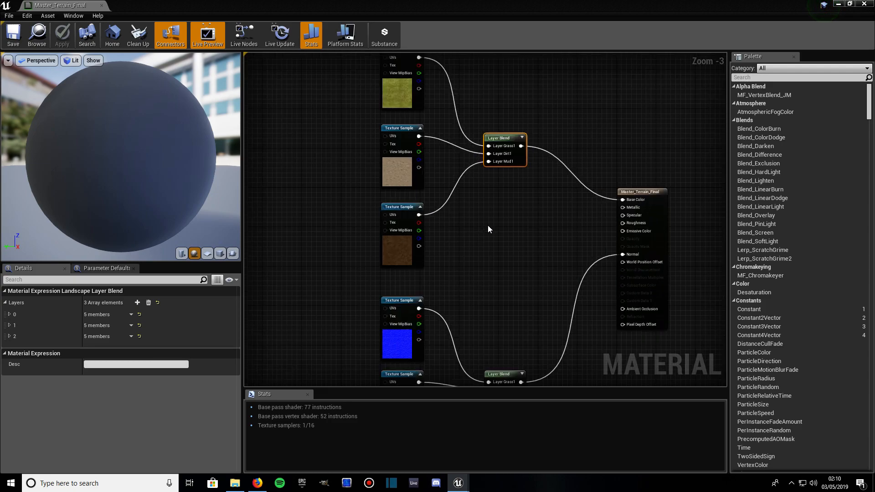
pyautogui.scroll(1, 488, 229)
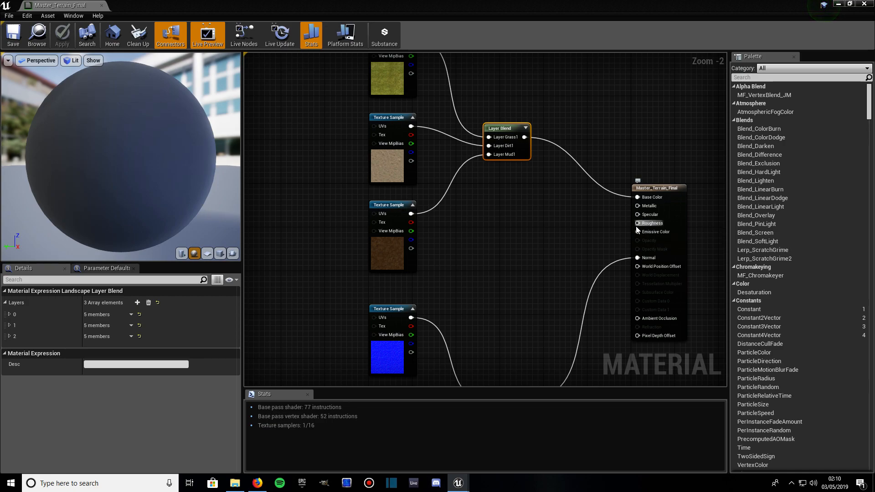
pyautogui.moveTo(638, 223); pyautogui.dragTo(558, 229)
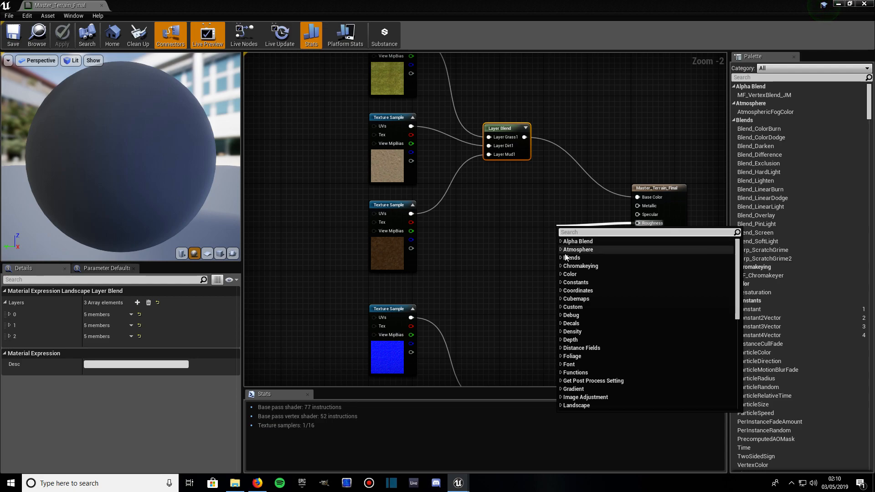
pyautogui.click(560, 283)
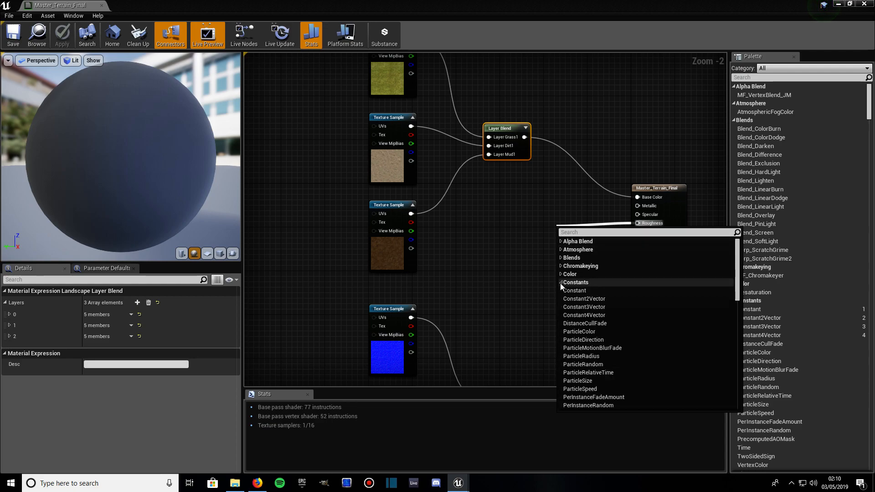
pyautogui.click(567, 289)
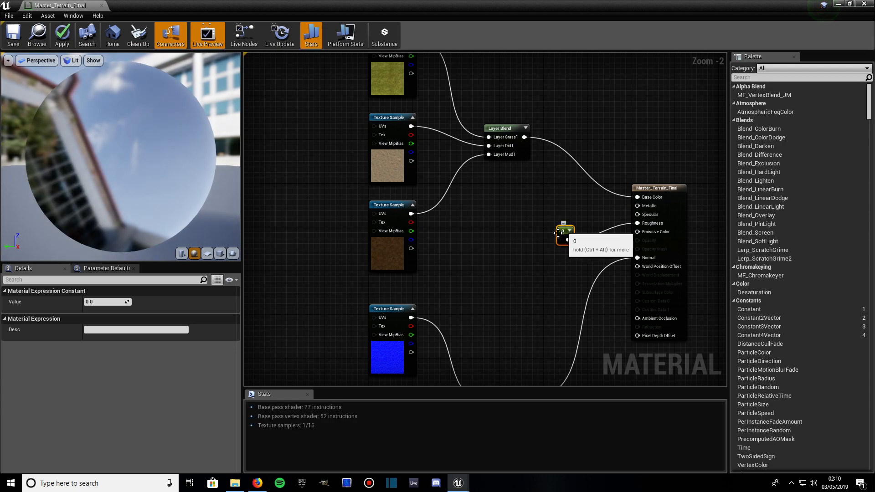
pyautogui.click(99, 301)
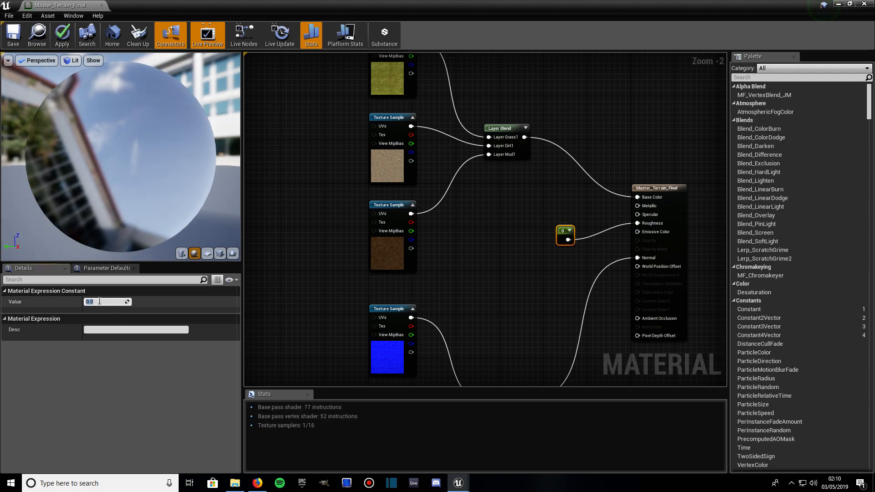
pyautogui.write('1')
pyautogui.press('Return')
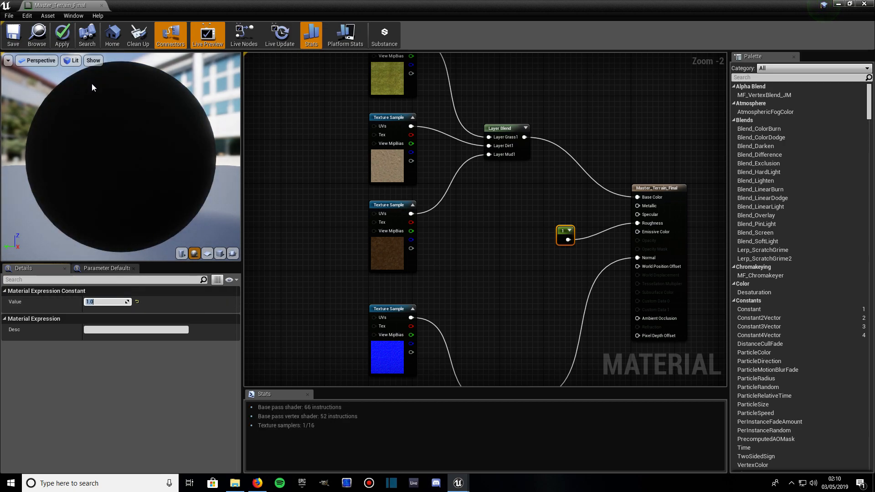
# Step: Apply the roughness change to the Master_Terrain_Final material and save it
pyautogui.click(65, 44)
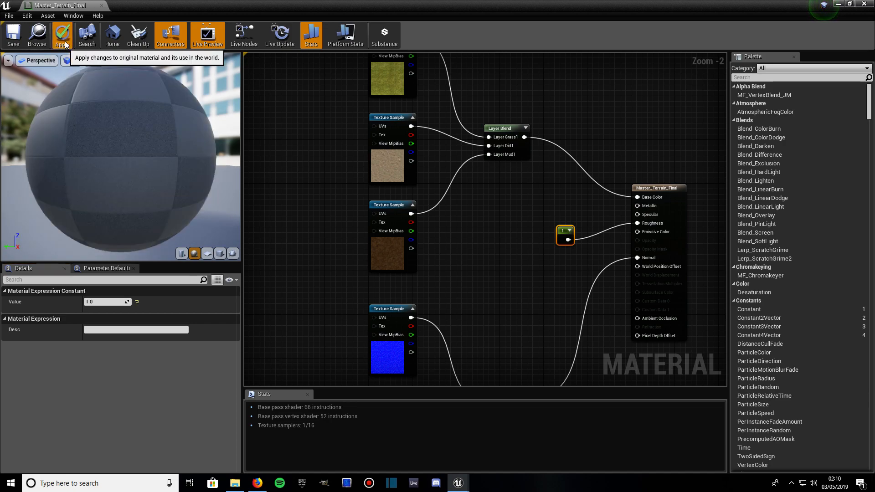
pyautogui.click(62, 37)
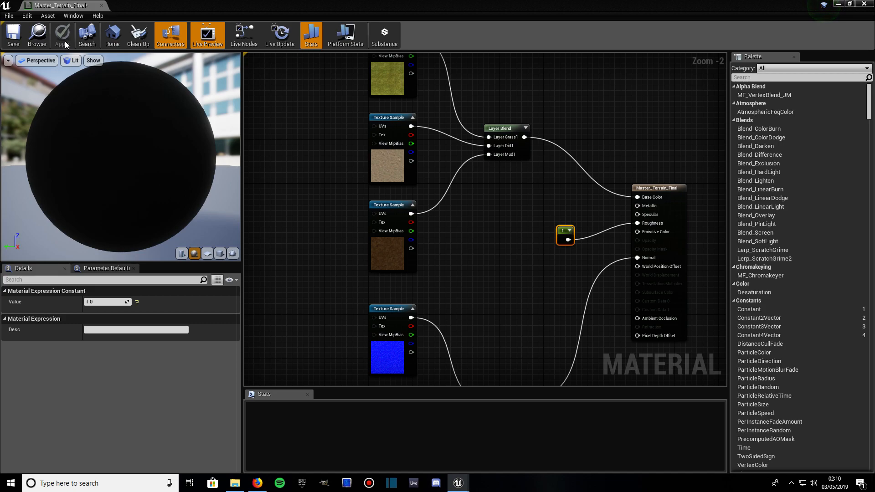
pyautogui.click(20, 47)
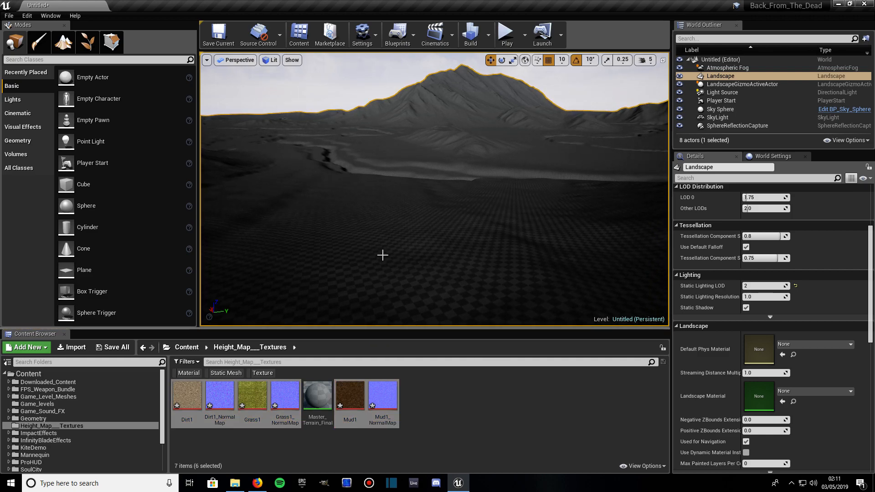
# Step: Assign Master_Terrain_Final as the Landscape Material of the Landscape actor in the level
pyautogui.scroll(-1, 739, 365)
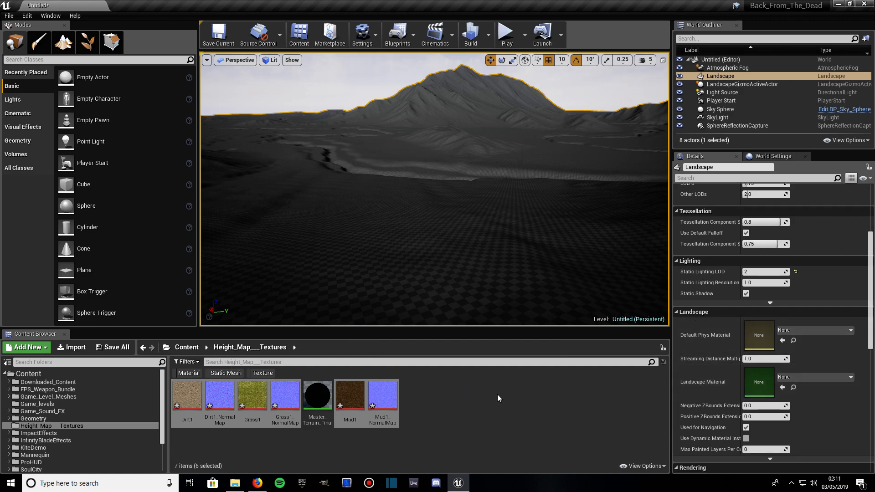
pyautogui.moveTo(317, 396); pyautogui.dragTo(774, 378)
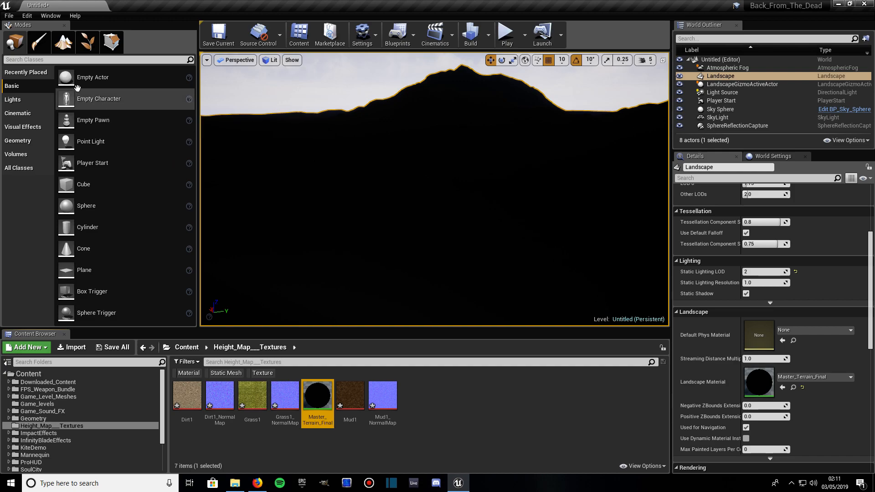
# Step: In landscape Paint mode, create a weight-blended layer info Grass1_LayerInfo for the Grass1 layer in the Height_Map___Textures folder
pyautogui.click(64, 44)
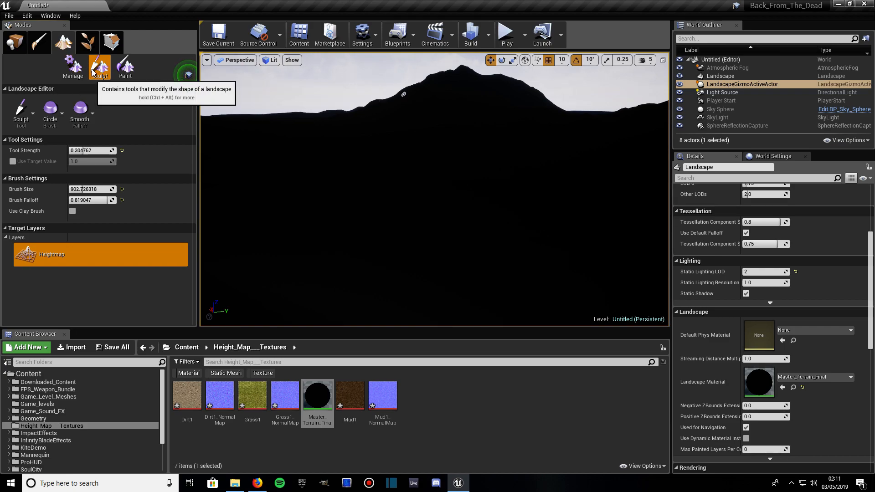
pyautogui.click(123, 72)
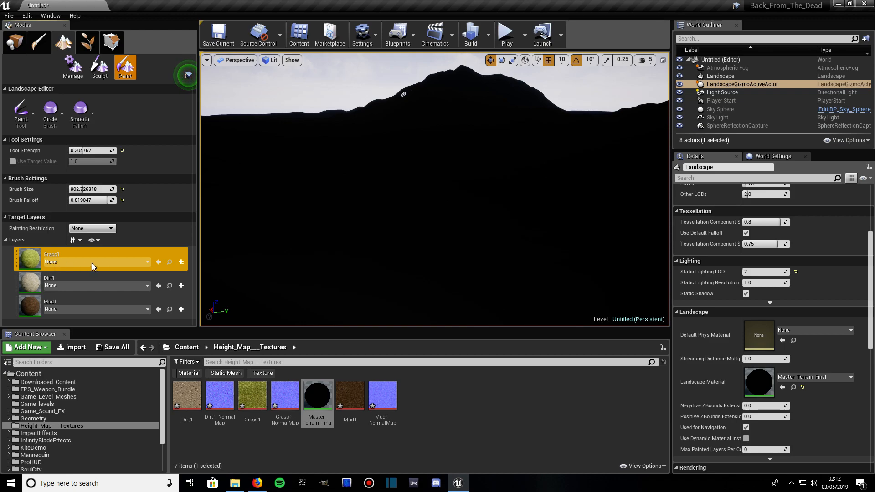
pyautogui.click(181, 262)
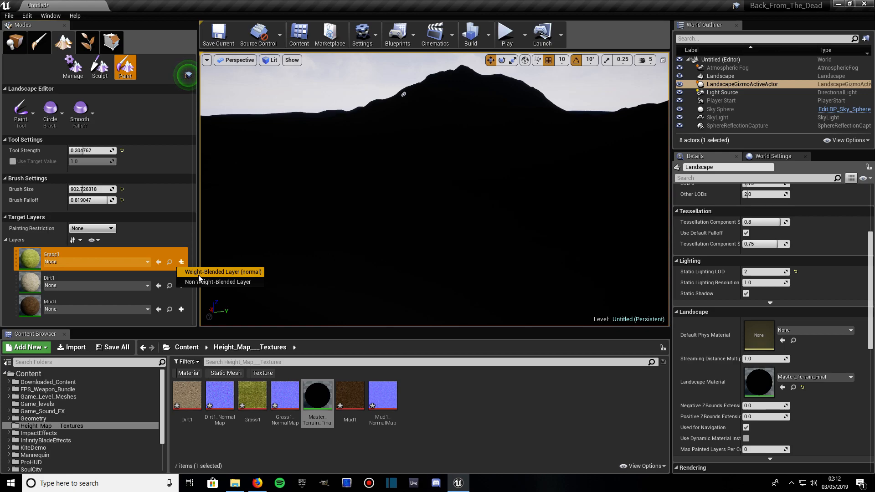
pyautogui.click(198, 275)
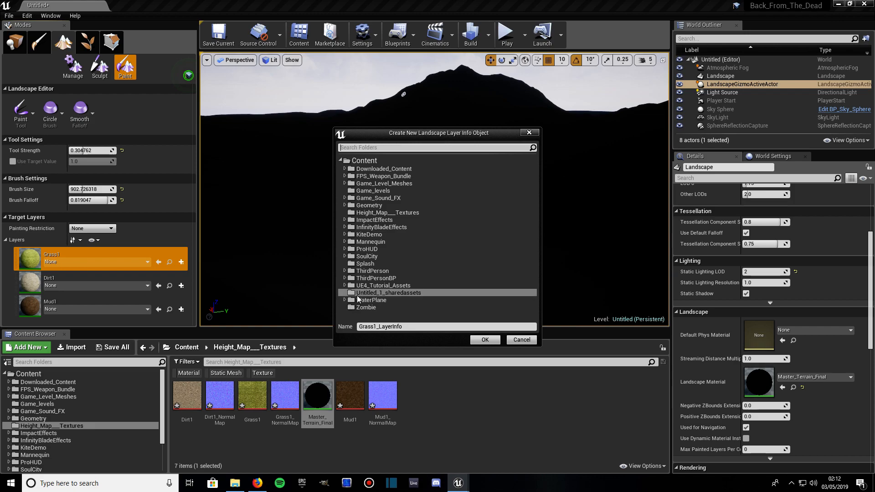
pyautogui.click(366, 213)
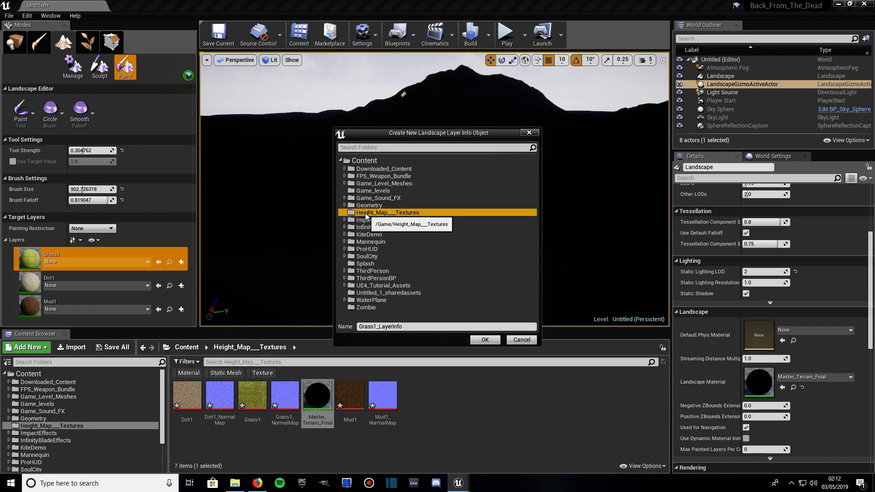
pyautogui.click(483, 340)
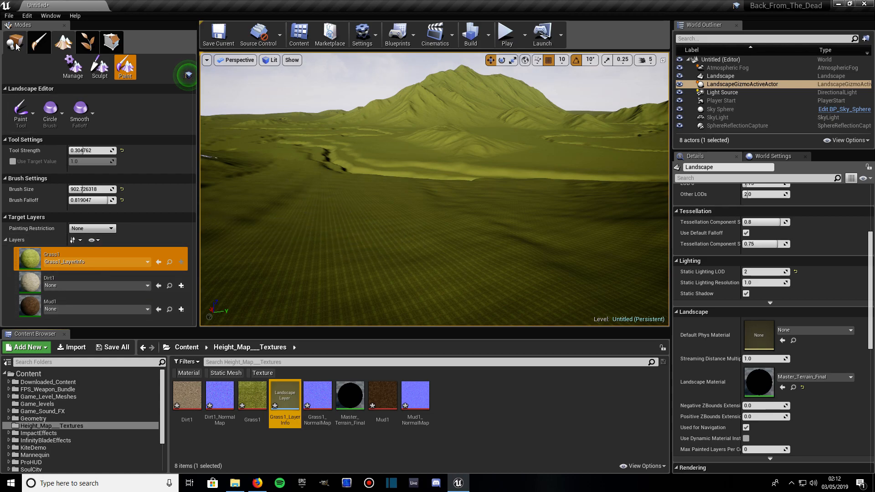
# Step: Return to Place mode and examine the grass texture's tiling across the landscape from close up and from above
pyautogui.hotkey('shift', '1')
pyautogui.moveTo(339, 200); pyautogui.dragTo(339, 200, button='right')
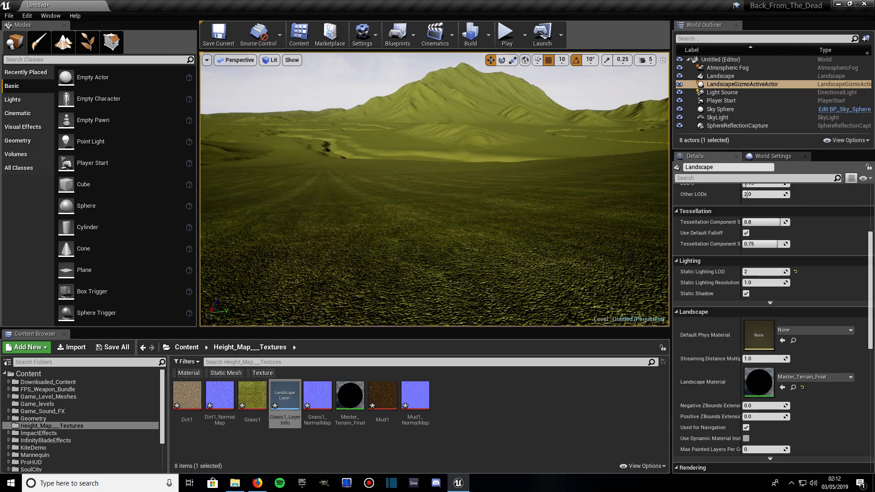
pyautogui.moveTo(391, 235); pyautogui.dragTo(390, 314, button='right')
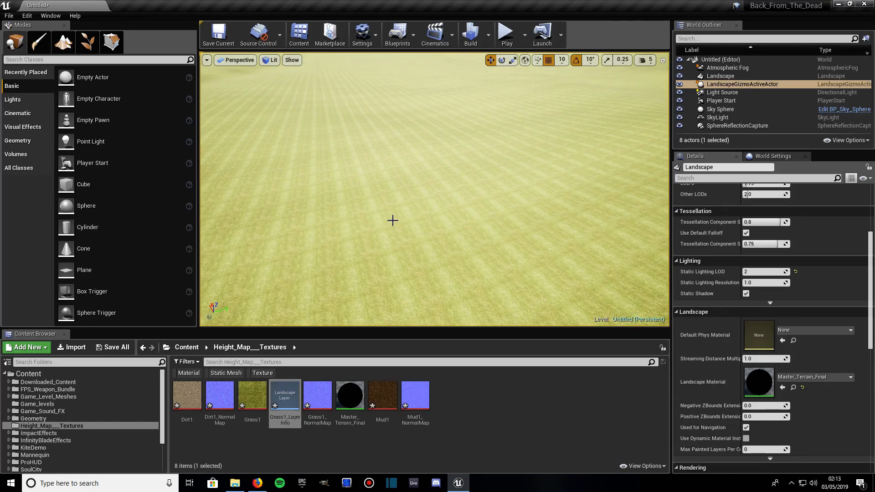
# Step: Open the Master_Terrain_Final material and add a LandscapeLayerCoords node beside the texture samples
pyautogui.doubleClick(349, 396)
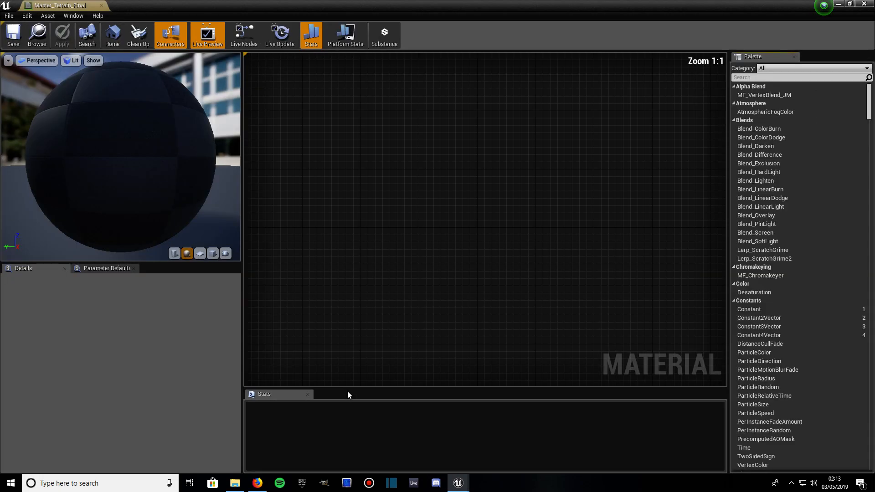
pyautogui.scroll(-6, 495, 236)
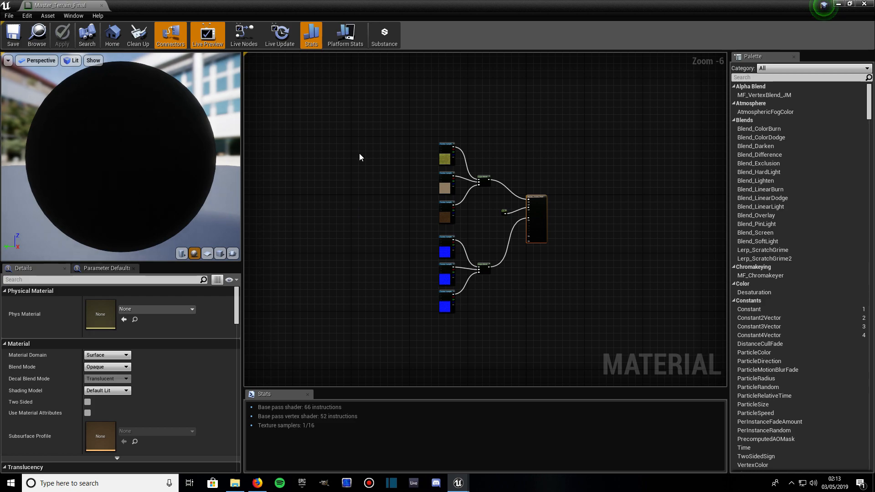
pyautogui.rightClick(341, 202)
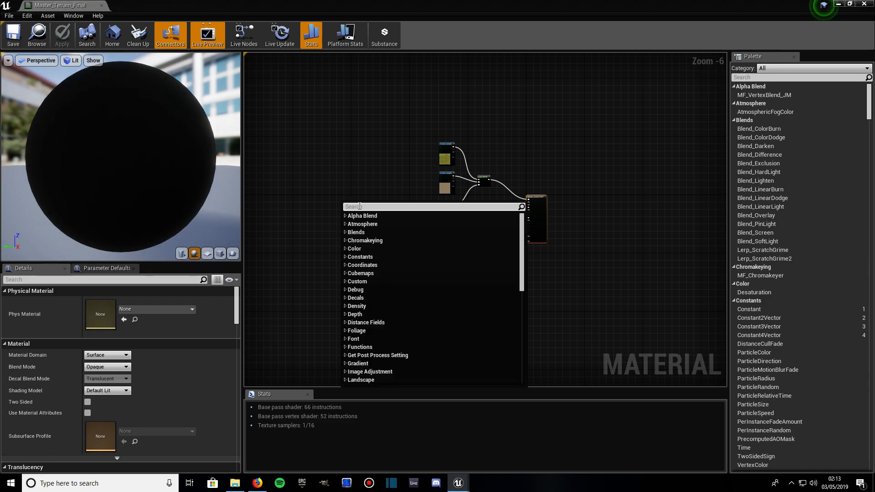
pyautogui.write('landscape')
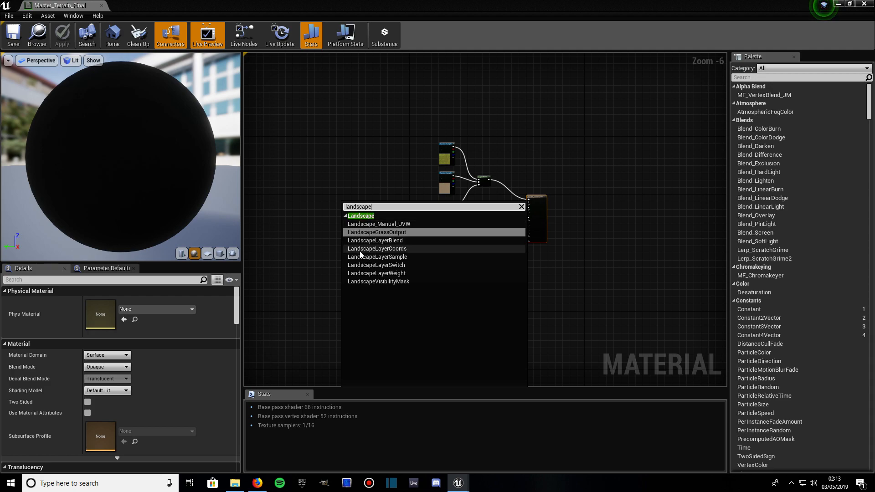
pyautogui.click(392, 250)
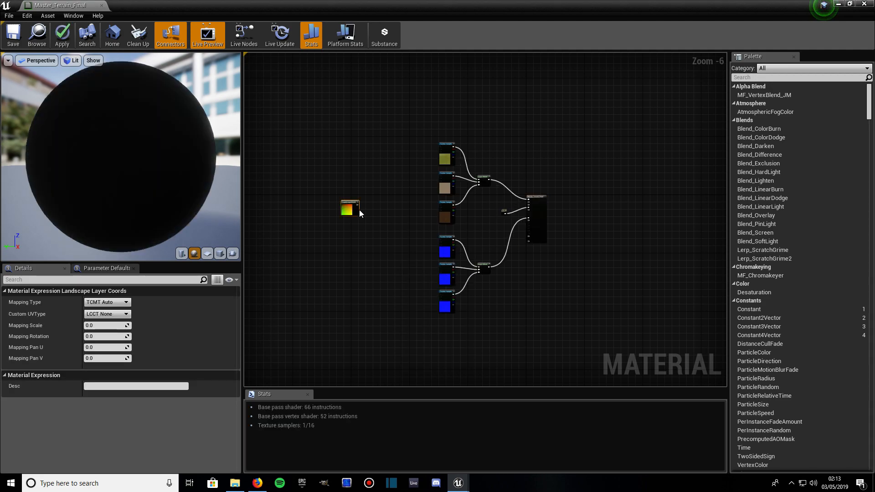
pyautogui.moveTo(353, 210); pyautogui.dragTo(368, 215)
# Step: Connect the LandscapeCoords node to the UVs inputs of all six colour and normal map texture samples
pyautogui.scroll(1, 393, 211)
pyautogui.moveTo(369, 219); pyautogui.dragTo(462, 116)
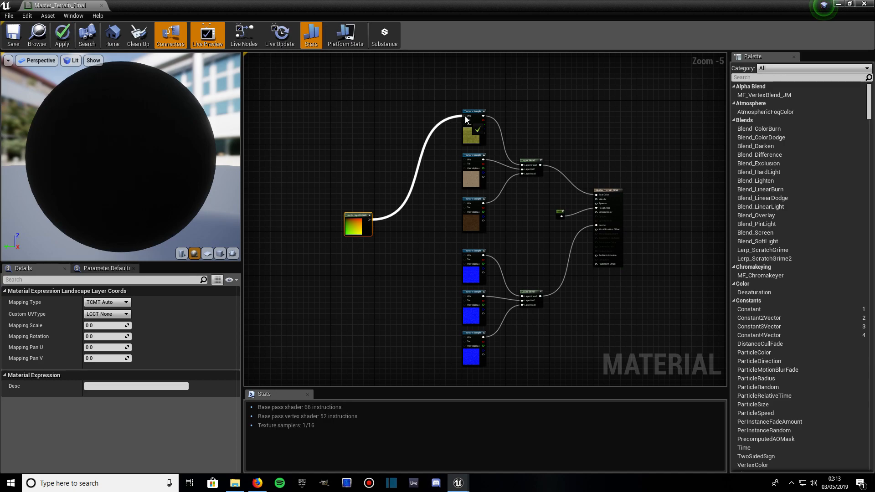
pyautogui.scroll(1, 421, 191)
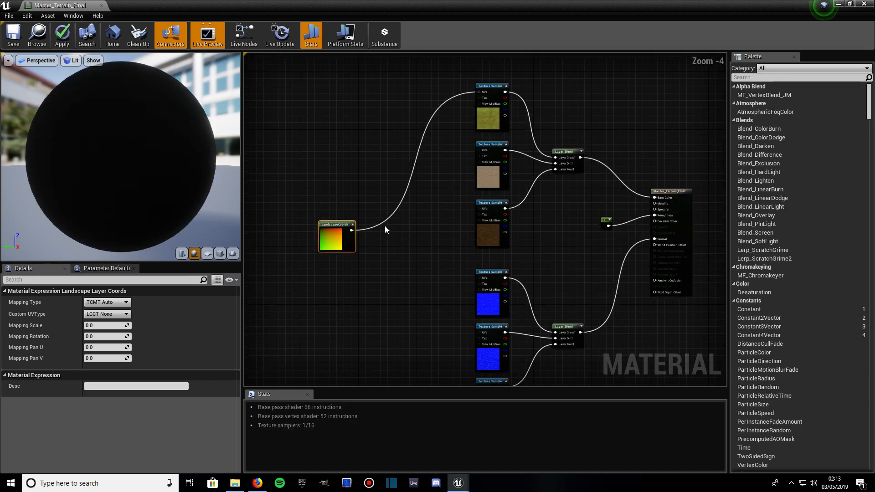
pyautogui.moveTo(352, 230); pyautogui.dragTo(478, 150)
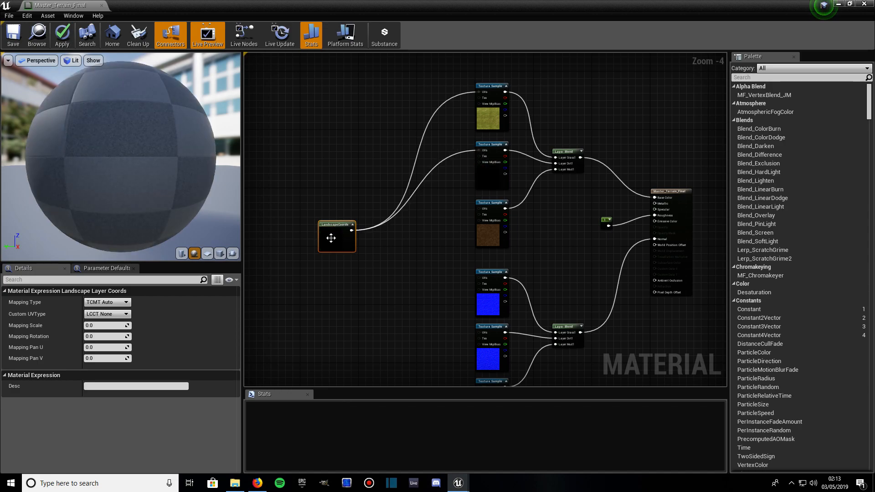
pyautogui.moveTo(352, 230); pyautogui.dragTo(478, 210)
pyautogui.moveTo(352, 230); pyautogui.dragTo(478, 277)
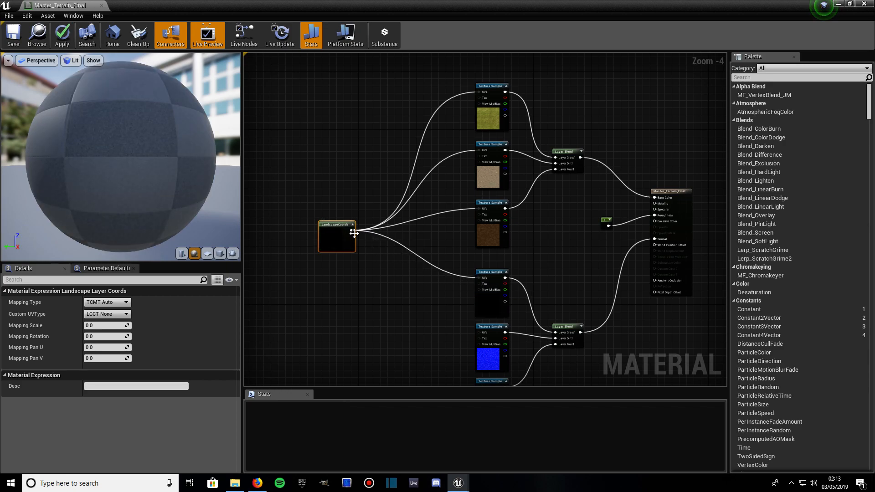
pyautogui.moveTo(351, 230); pyautogui.dragTo(479, 333)
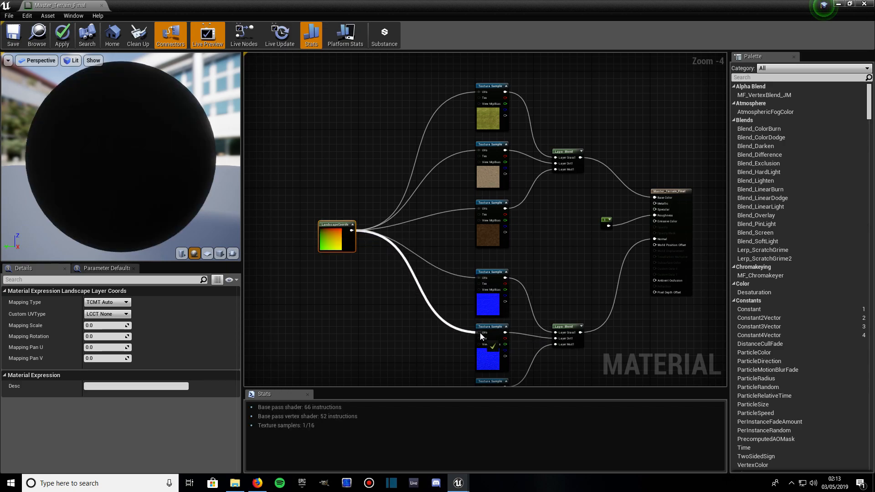
pyautogui.moveTo(409, 326); pyautogui.dragTo(401, 201, button='right')
pyautogui.scroll(2, 392, 194)
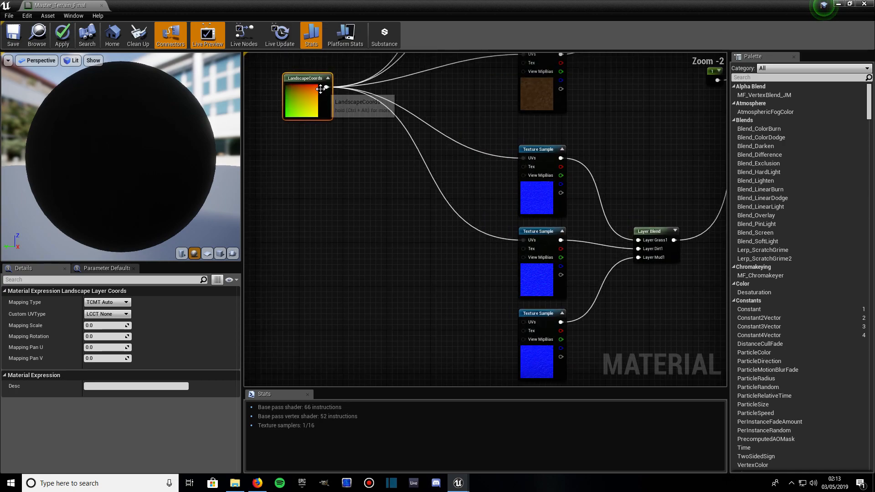
pyautogui.moveTo(325, 87); pyautogui.dragTo(521, 322)
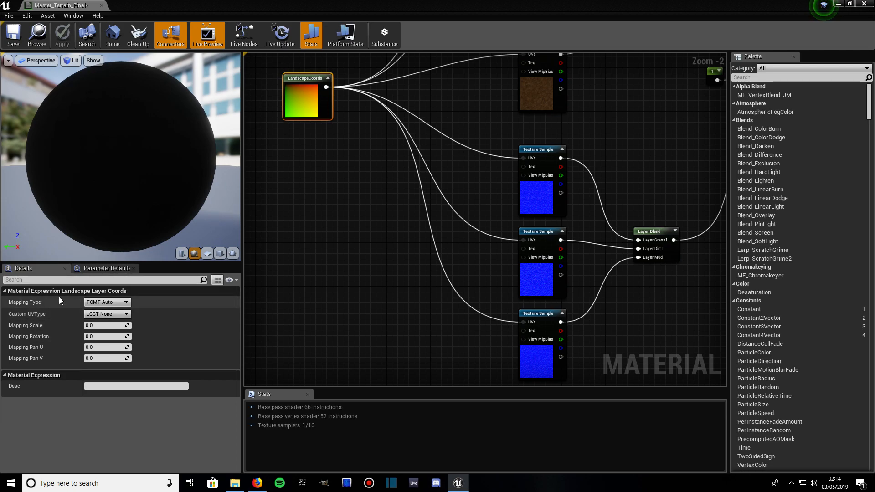
# Step: Set the LandscapeCoords node's Mapping Scale to 5.0 and apply the change to the Master_Terrain_Final material
pyautogui.click(94, 324)
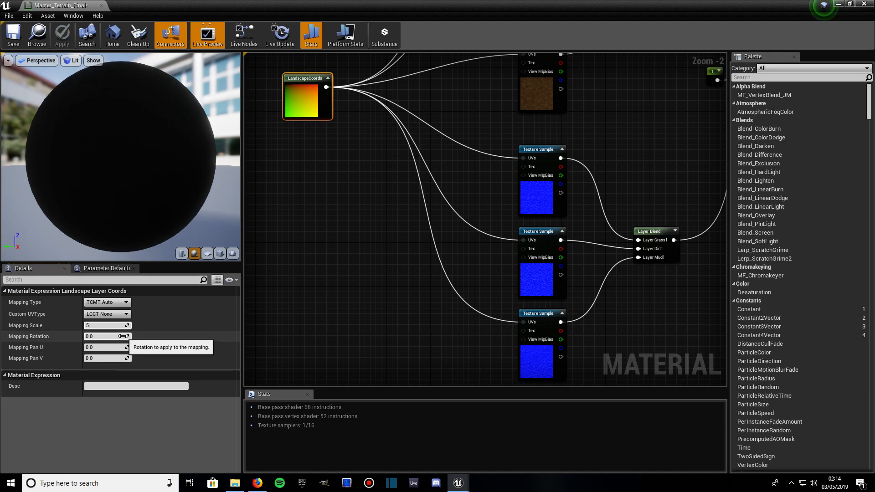
pyautogui.scroll(-2, 301, 282)
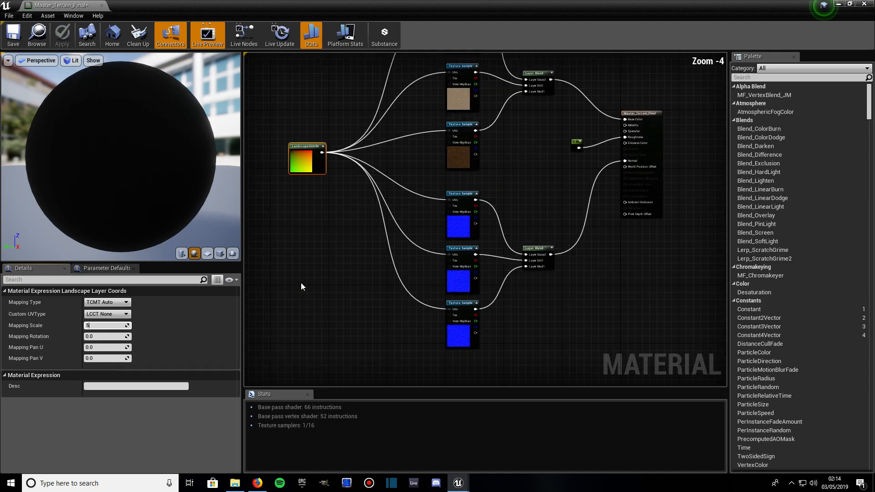
pyautogui.scroll(-1, 300, 286)
pyautogui.scroll(2, 300, 202)
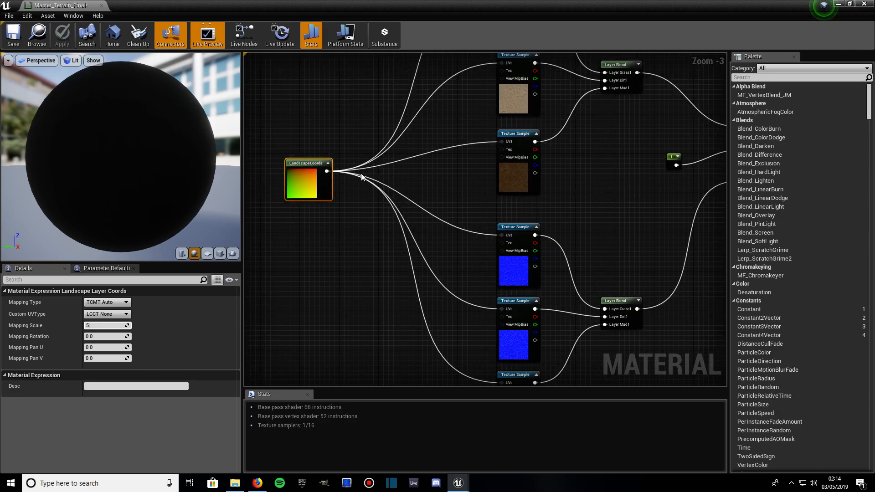
pyautogui.moveTo(450, 168)
pyautogui.mouseDown(button='right')
pyautogui.moveTo(445, 185)
pyautogui.moveTo(442, 160)
pyautogui.mouseUp(button='right')
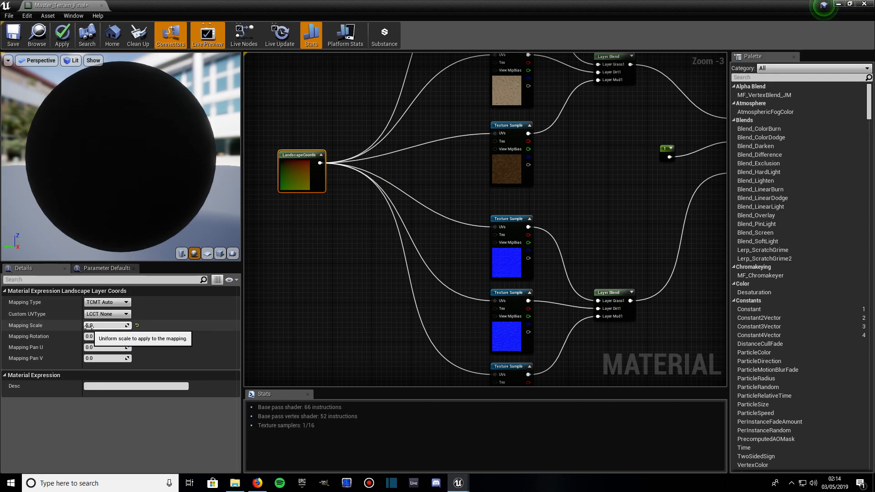
pyautogui.scroll(-2, 345, 300)
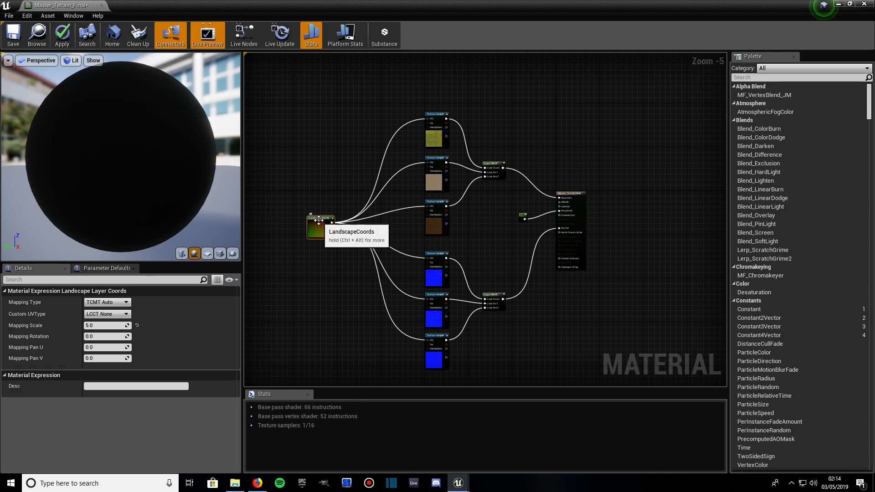
pyautogui.scroll(4, 320, 223)
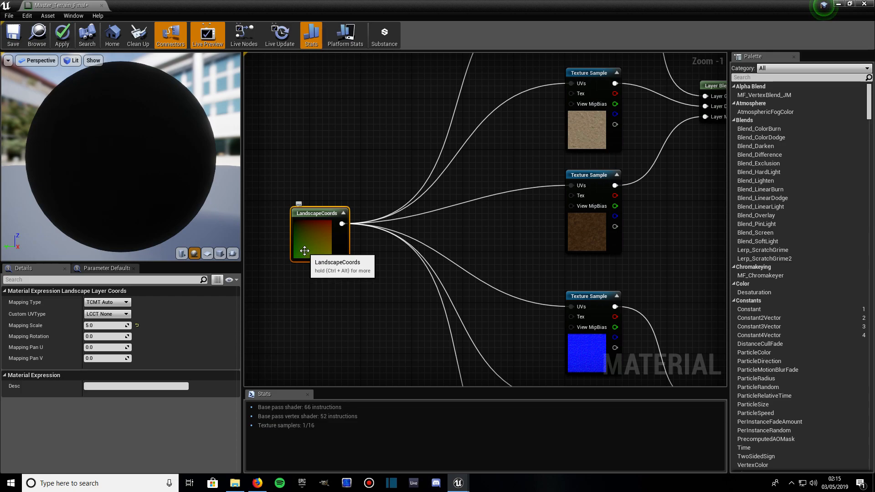
pyautogui.scroll(-3, 333, 269)
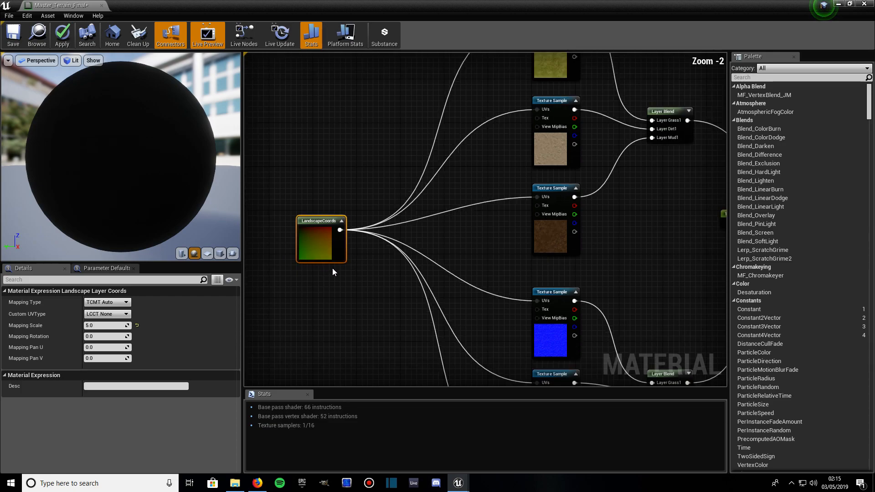
pyautogui.scroll(-2, 332, 271)
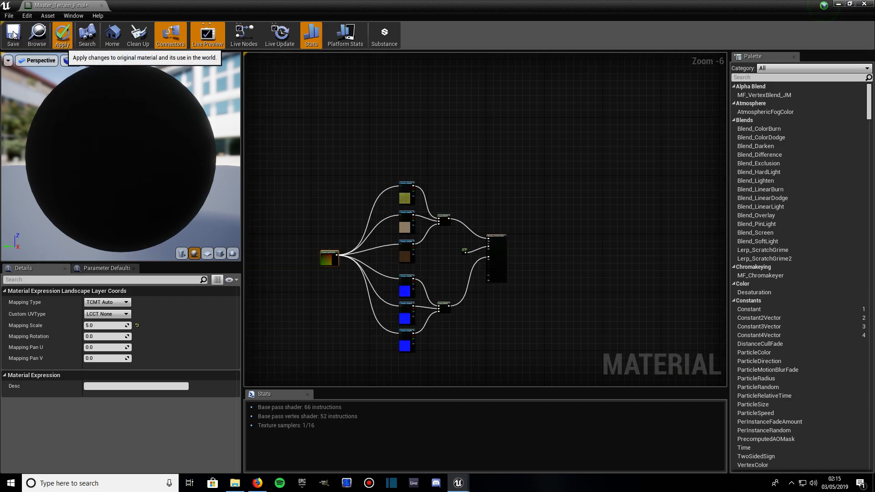
pyautogui.click(61, 35)
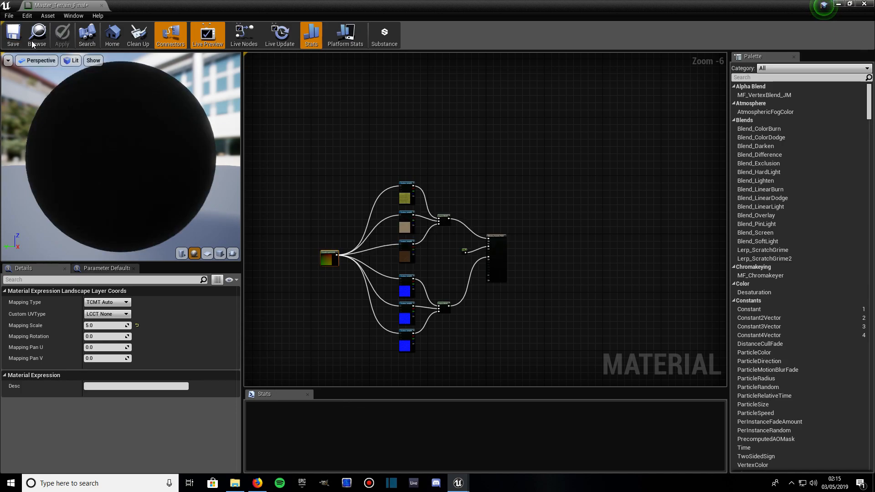
# Step: Return to the level editor and examine the rescaled grass tiling from above and near the ground
pyautogui.click(838, 4)
pyautogui.moveTo(434, 189); pyautogui.dragTo(434, 143, button='right')
pyautogui.press('e')
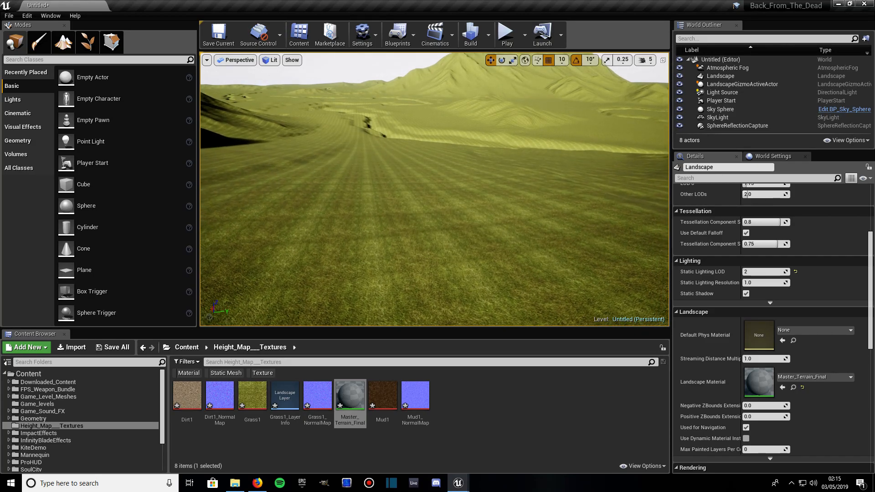
pyautogui.press('q')
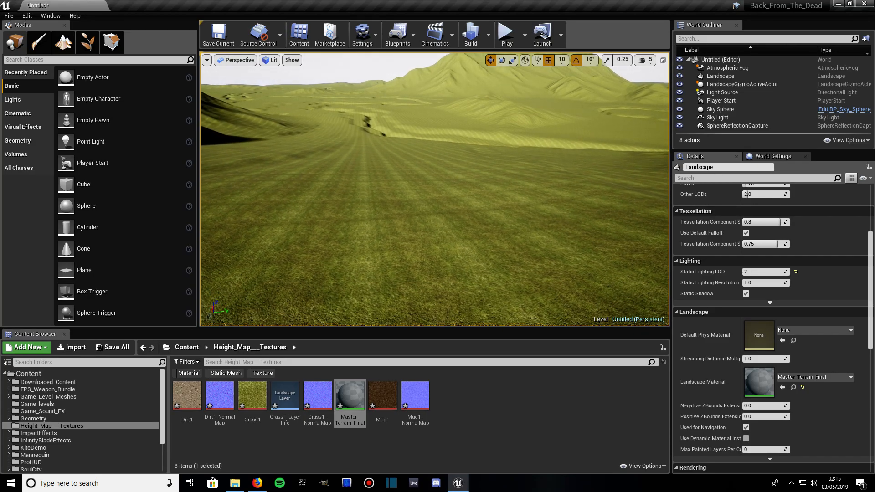
pyautogui.press('q')
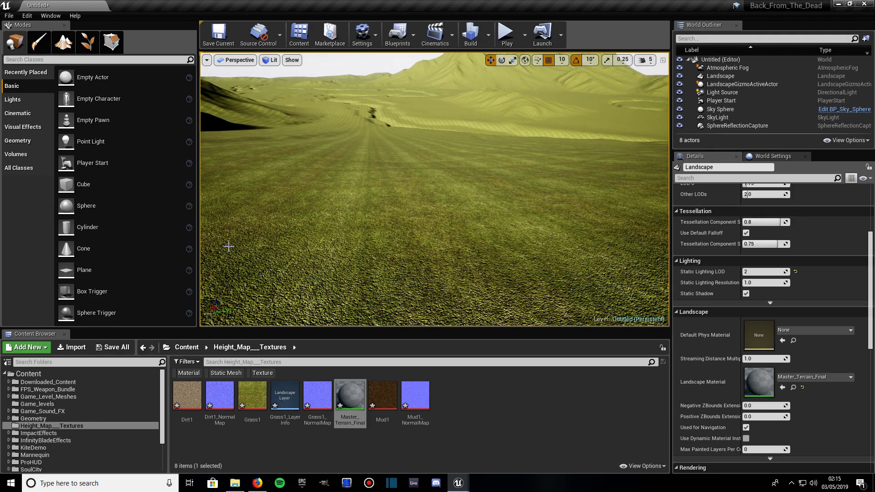
# Step: In landscape Paint mode, set the tool strength to about 0.65 and brush size to 8192, and paint Grass1 once on the terrain
pyautogui.click(65, 43)
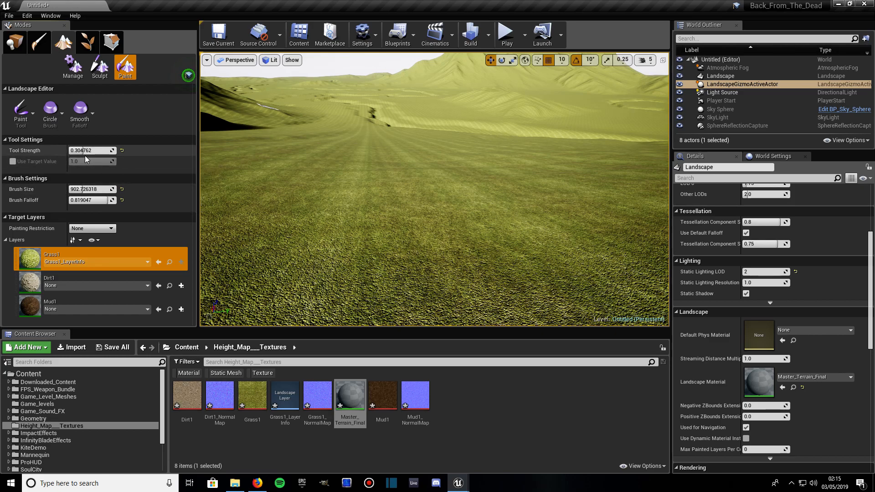
pyautogui.moveTo(84, 152); pyautogui.dragTo(87, 151)
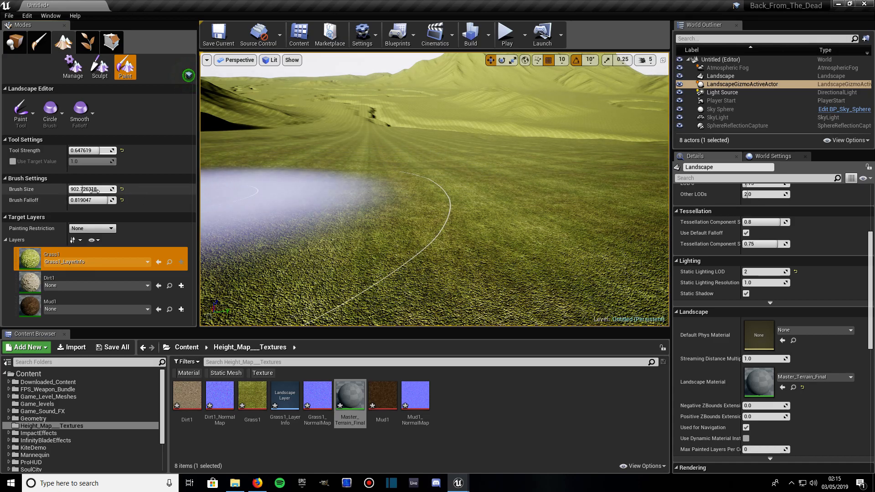
pyautogui.moveTo(80, 189); pyautogui.dragTo(124, 189)
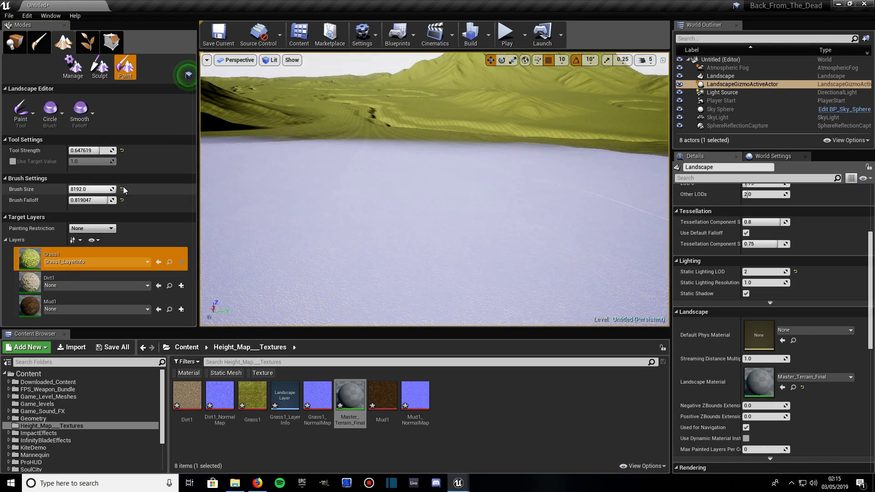
pyautogui.click(387, 184)
pyautogui.moveTo(387, 185)
pyautogui.mouseDown(button='right')
pyautogui.moveTo(387, 255)
pyautogui.moveTo(389, 178)
pyautogui.mouseUp(button='right')
pyautogui.press('s')
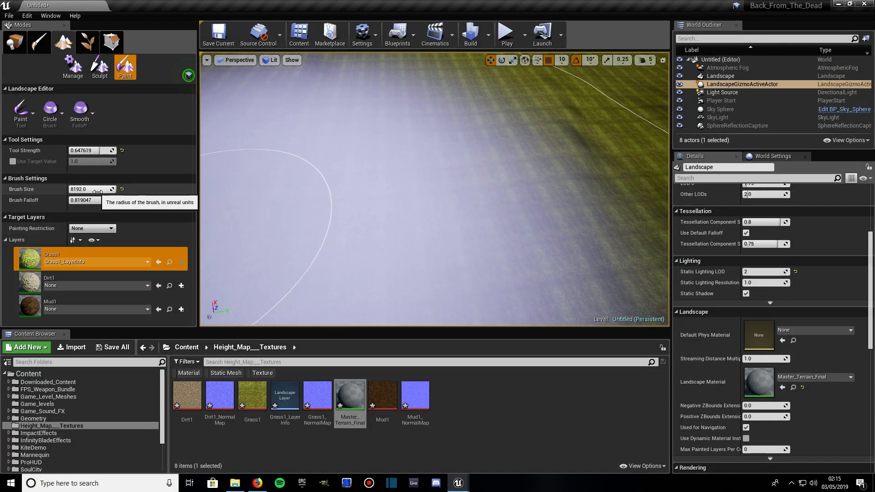
# Step: Reduce the paint brush size to about 1471 and set the brush falloff to 1.0
pyautogui.moveTo(103, 191)
pyautogui.mouseDown()
pyautogui.moveTo(82, 190)
pyautogui.moveTo(108, 201)
pyautogui.mouseUp()
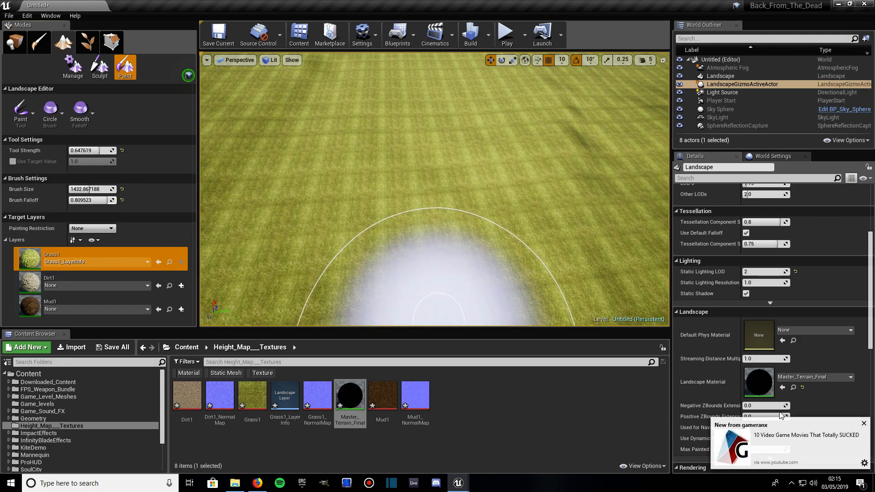
pyautogui.click(864, 424)
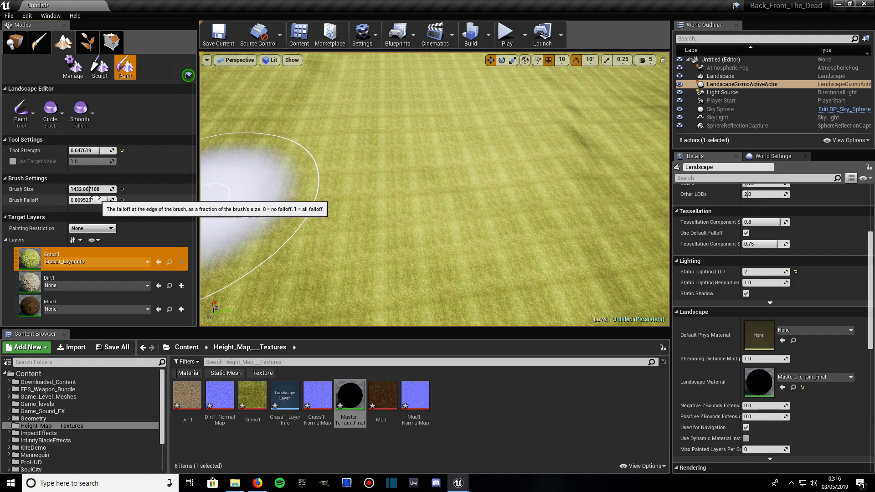
pyautogui.moveTo(95, 189)
pyautogui.mouseDown()
pyautogui.moveTo(150, 189)
pyautogui.moveTo(90, 189)
pyautogui.moveTo(116, 200)
pyautogui.mouseUp()
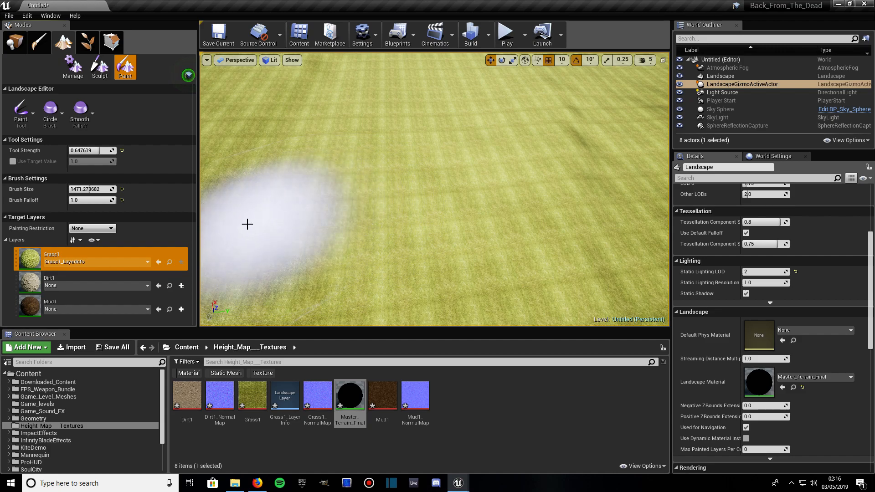
# Step: Create a weight-blended layer info Dirt1_LayerInfo for the Dirt1 layer in the Height_Map___Textures folder
pyautogui.click(182, 285)
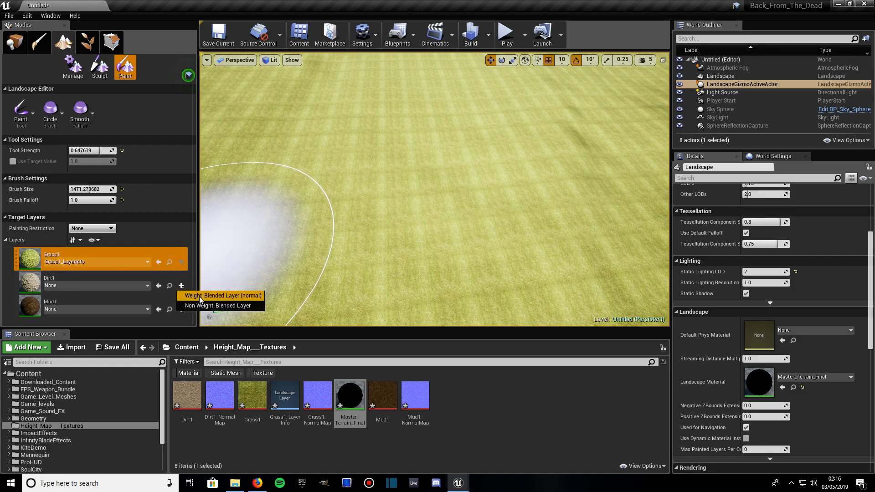
pyautogui.click(201, 296)
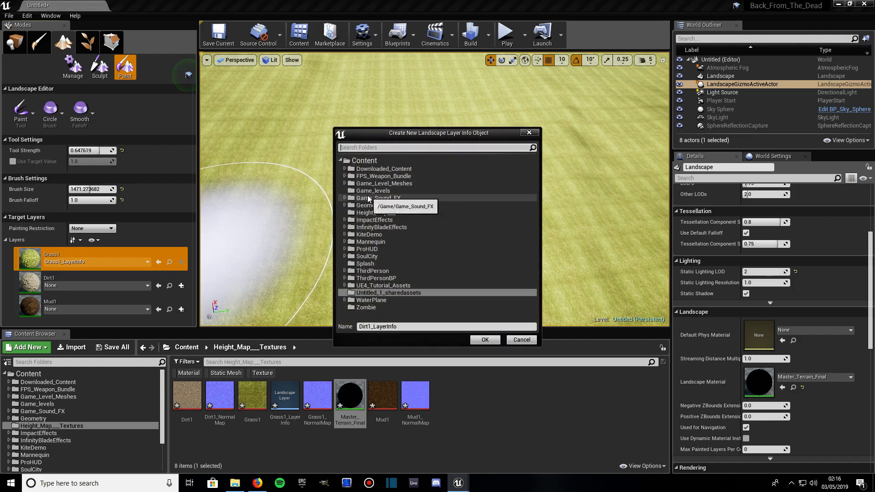
pyautogui.click(367, 212)
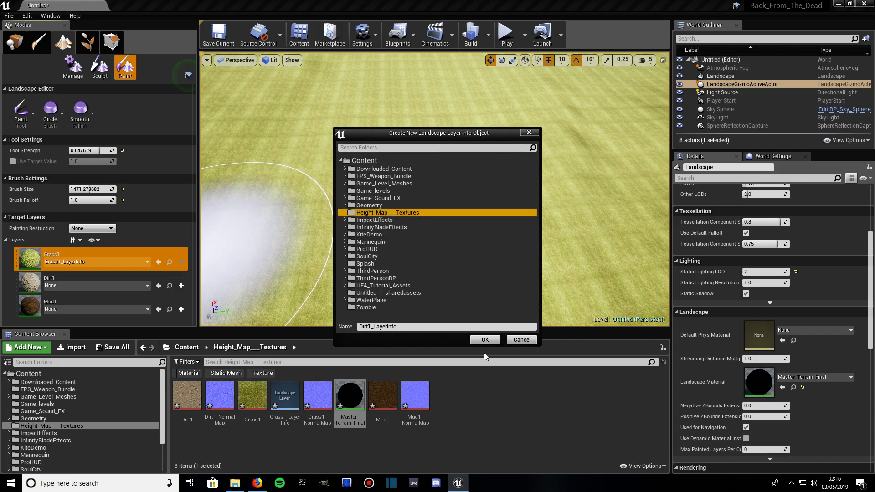
pyautogui.click(484, 340)
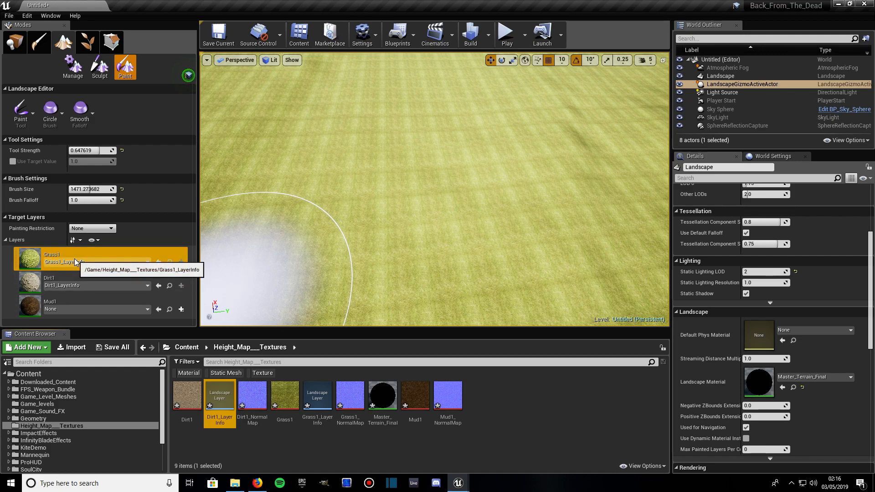
# Step: Create a weight-blended layer info Mud1_LayerInfo for the Mud1 layer in the Height_Map___Textures folder
pyautogui.click(181, 310)
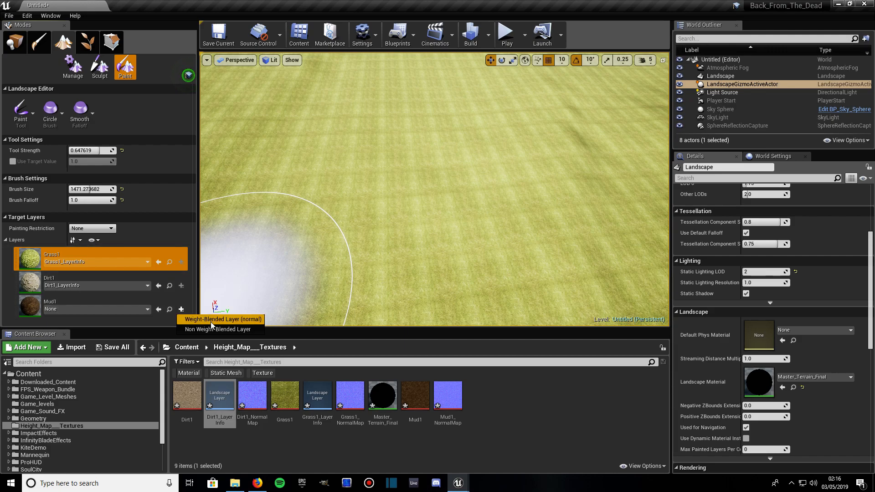
pyautogui.click(210, 321)
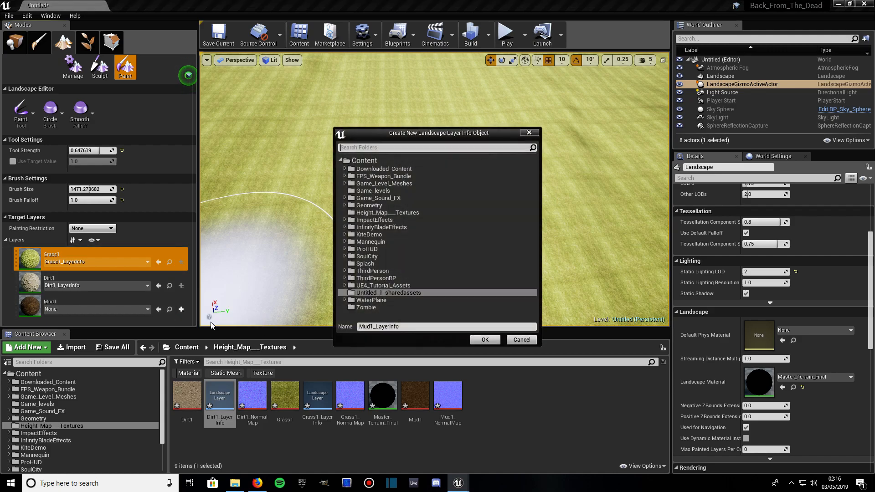
pyautogui.click(372, 213)
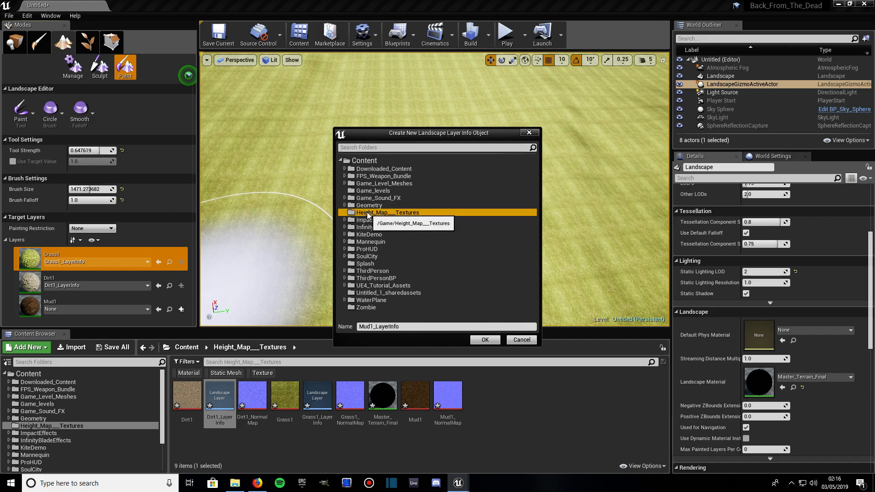
pyautogui.click(475, 341)
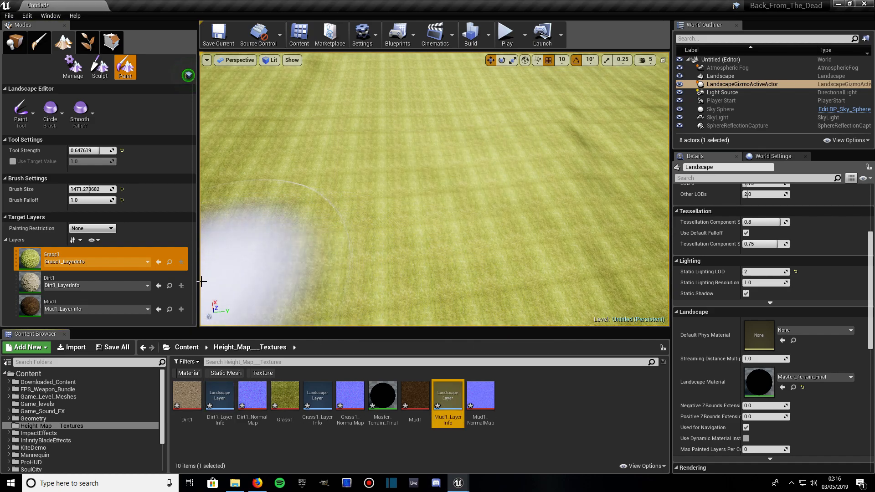
# Step: Paint a large patch of the Dirt1 layer over the grass on the flat part of the landscape
pyautogui.click(65, 279)
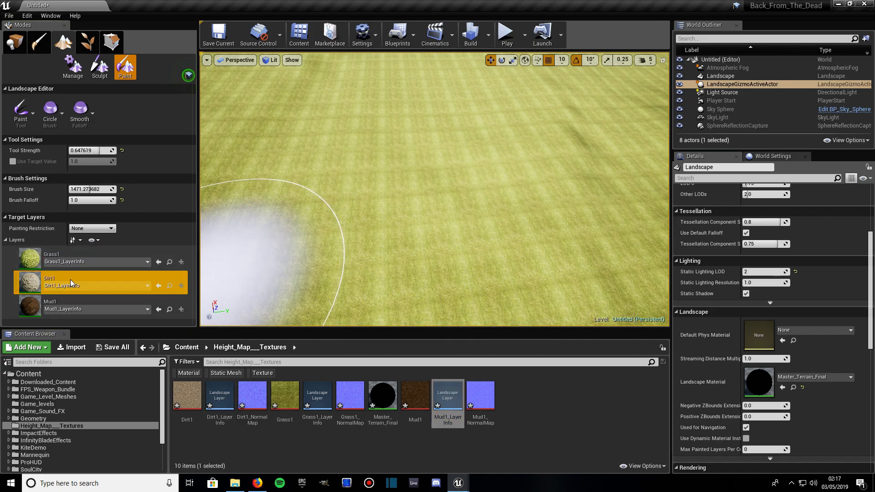
pyautogui.moveTo(369, 217)
pyautogui.mouseDown()
pyautogui.moveTo(431, 141)
pyautogui.moveTo(470, 128)
pyautogui.moveTo(495, 144)
pyautogui.mouseUp()
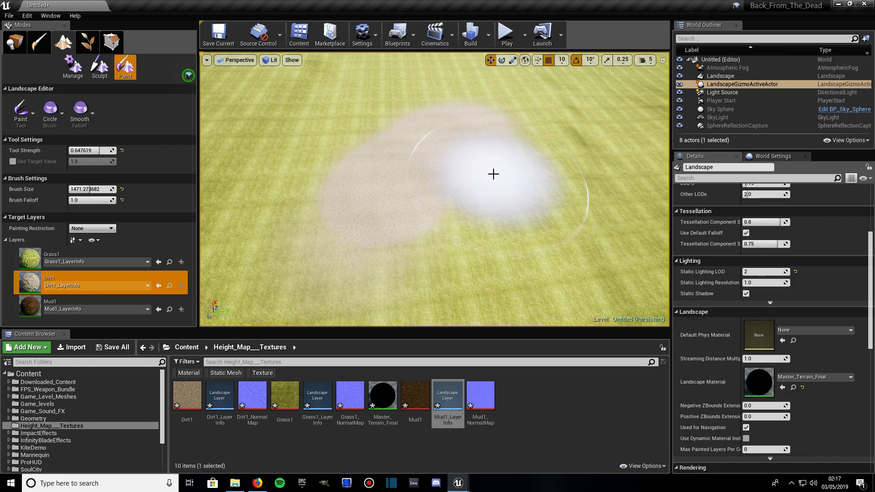
pyautogui.moveTo(486, 215)
pyautogui.mouseDown()
pyautogui.moveTo(557, 187)
pyautogui.moveTo(506, 137)
pyautogui.moveTo(422, 107)
pyautogui.moveTo(358, 234)
pyautogui.moveTo(572, 170)
pyautogui.moveTo(402, 102)
pyautogui.moveTo(403, 297)
pyautogui.moveTo(521, 114)
pyautogui.moveTo(302, 260)
pyautogui.moveTo(557, 112)
pyautogui.moveTo(390, 209)
pyautogui.moveTo(210, 269)
pyautogui.mouseUp()
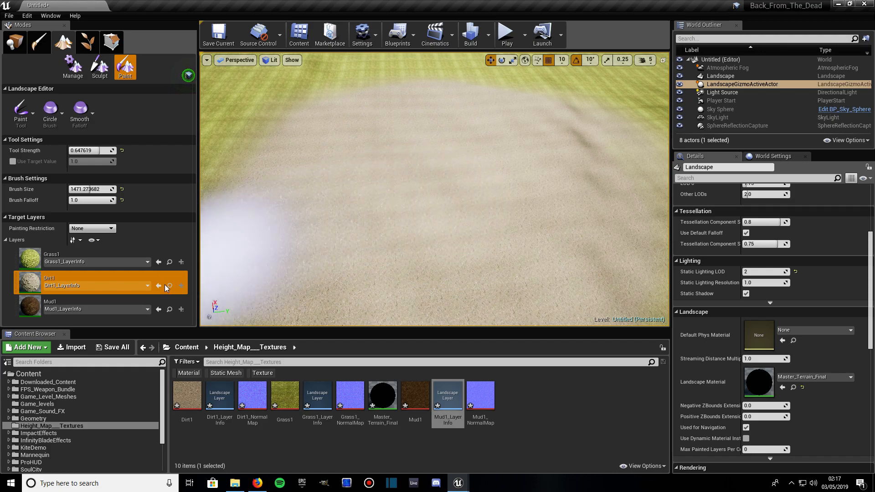
# Step: Paint a round Mud1 patch inside the dirt area and a smaller Grass1 spot in the middle of the mud
pyautogui.click(59, 302)
pyautogui.moveTo(449, 193)
pyautogui.mouseDown()
pyautogui.moveTo(434, 166)
pyautogui.moveTo(432, 234)
pyautogui.moveTo(484, 164)
pyautogui.moveTo(423, 171)
pyautogui.moveTo(525, 201)
pyautogui.moveTo(406, 133)
pyautogui.moveTo(522, 255)
pyautogui.moveTo(450, 130)
pyautogui.moveTo(391, 215)
pyautogui.mouseUp()
pyautogui.click(65, 253)
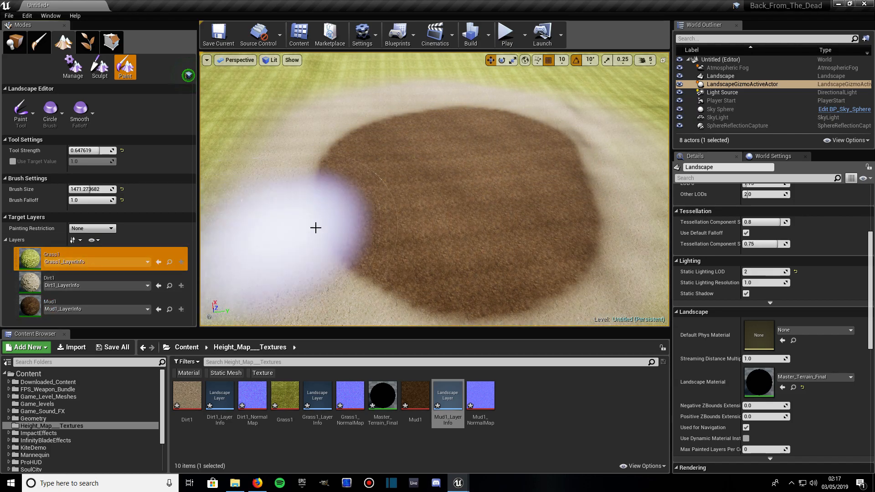
pyautogui.moveTo(451, 178); pyautogui.dragTo(455, 187)
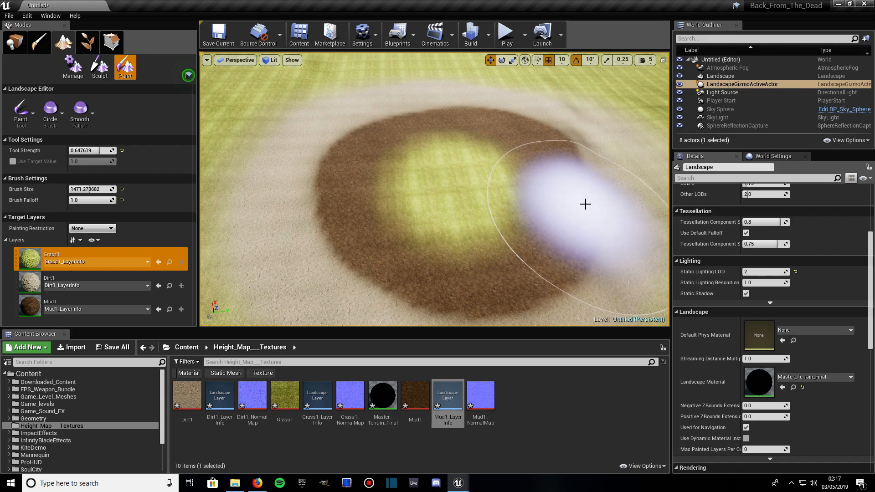
# Step: Examine the blending between the painted grass, mud and dirt from above and close to the ground
pyautogui.scroll(-5, 586, 203)
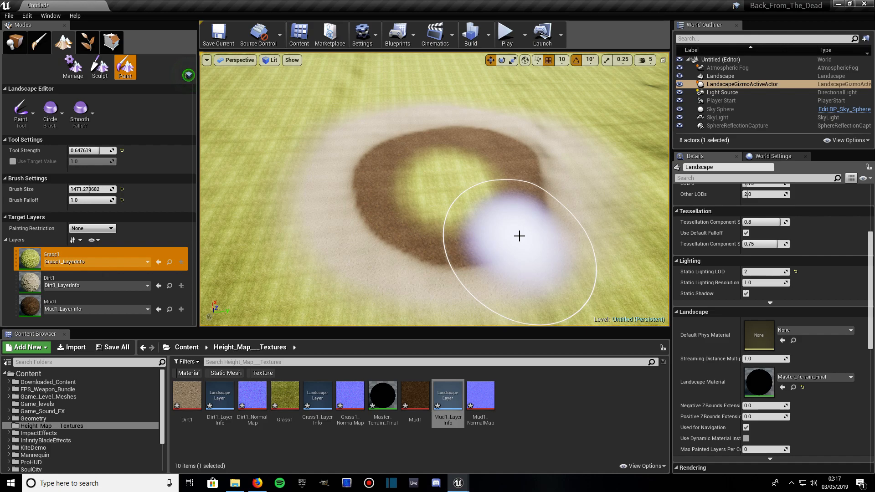
pyautogui.press('w')
pyautogui.moveTo(514, 233)
pyautogui.mouseDown(button='right')
pyautogui.moveTo(515, 146)
pyautogui.moveTo(517, 180)
pyautogui.moveTo(638, 209)
pyautogui.moveTo(613, 208)
pyautogui.moveTo(613, 225)
pyautogui.moveTo(611, 210)
pyautogui.moveTo(624, 214)
pyautogui.moveTo(617, 216)
pyautogui.mouseUp(button='right')
pyautogui.press('s')
pyautogui.press('a')
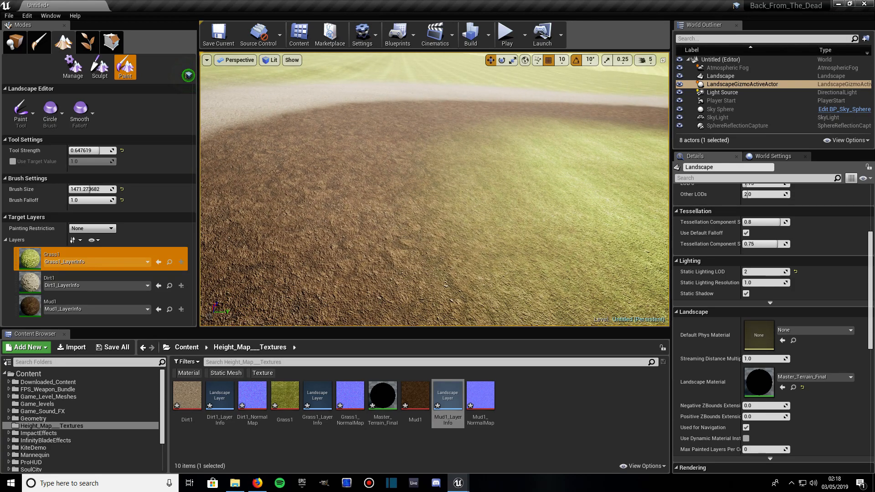
pyautogui.moveTo(617, 216); pyautogui.dragTo(503, 199, button='right')
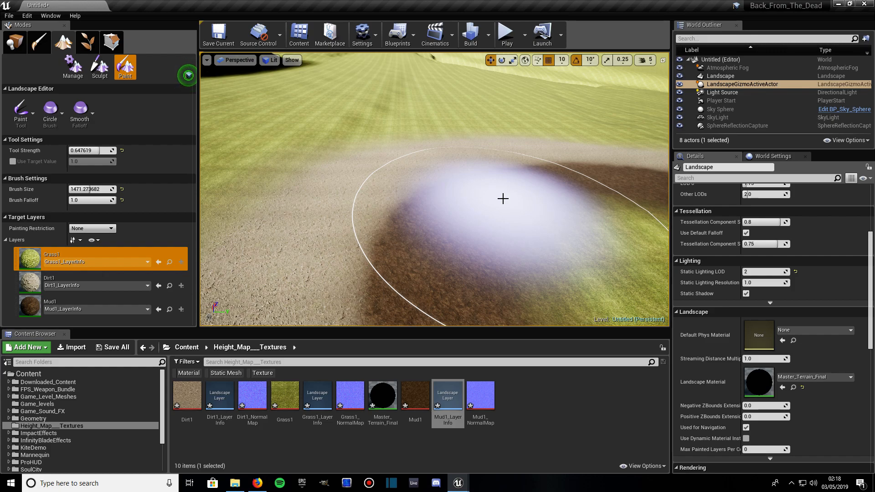